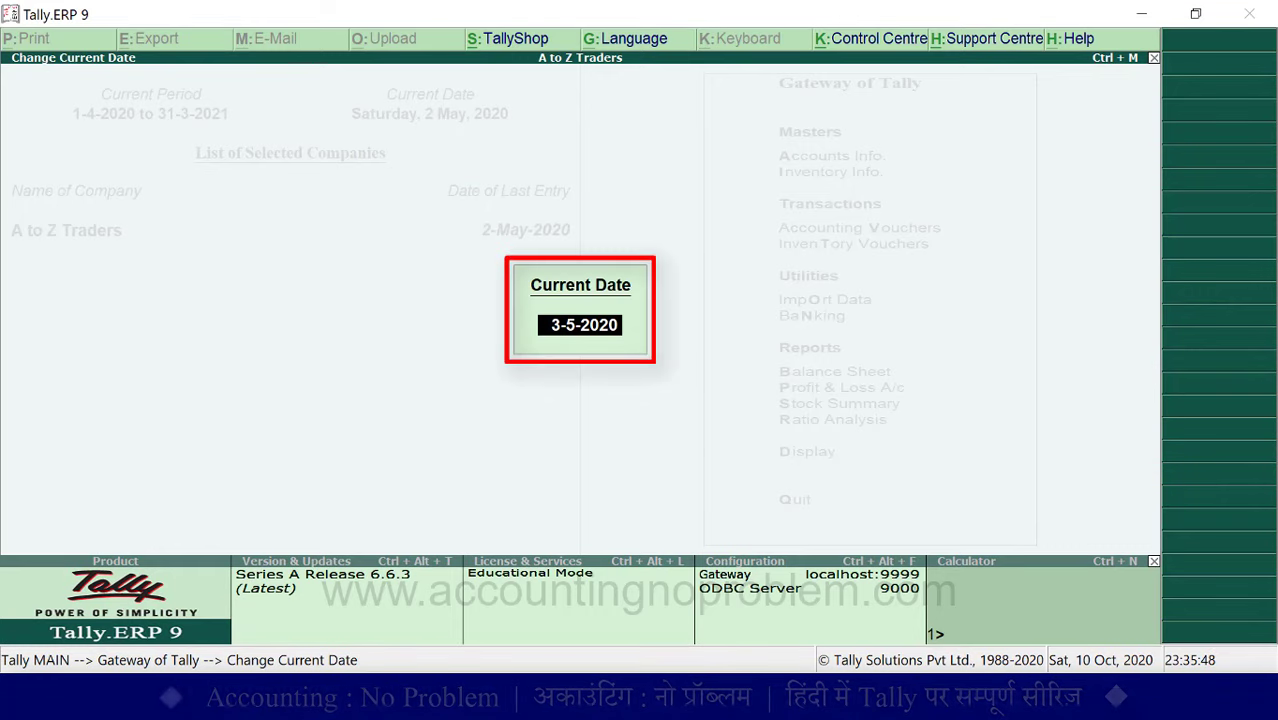
- Set the current date to 2-6, making it Tuesday, 2 Jun 2020
text(2-6)
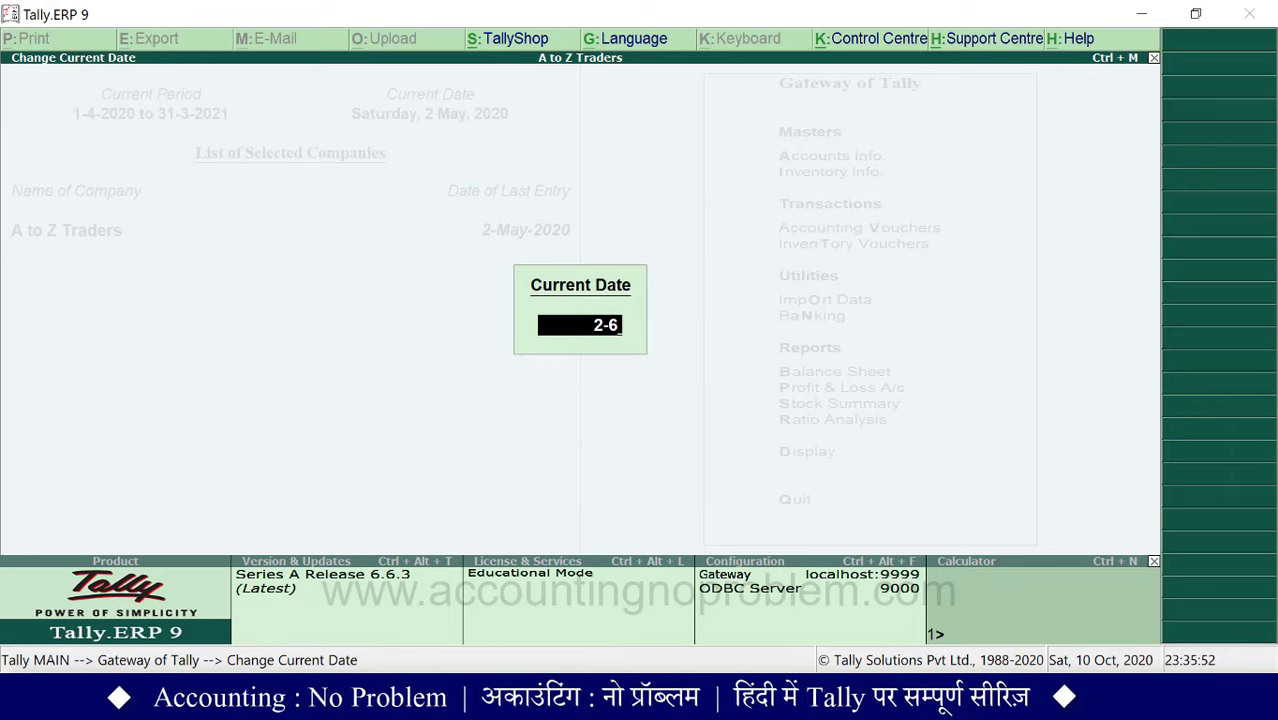
key(Return)
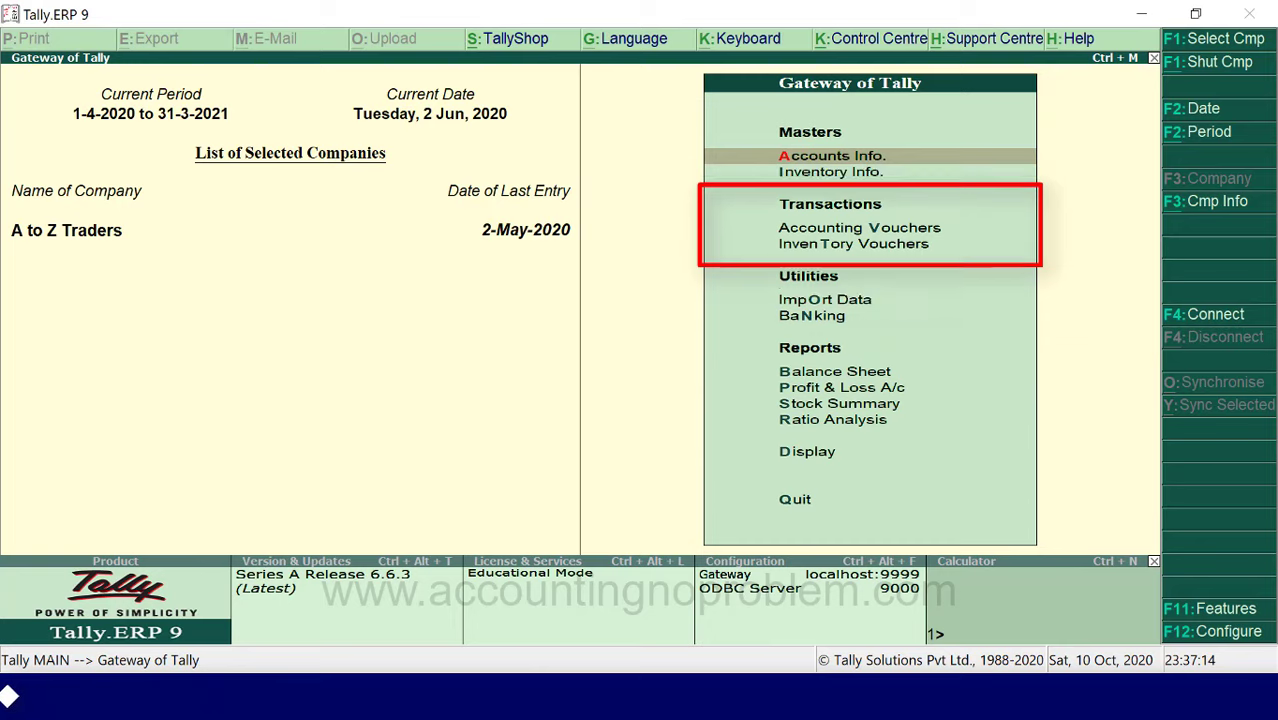
- Open Accounting Voucher Creation from the Gateway of Tally
key(Down)
key(Down)
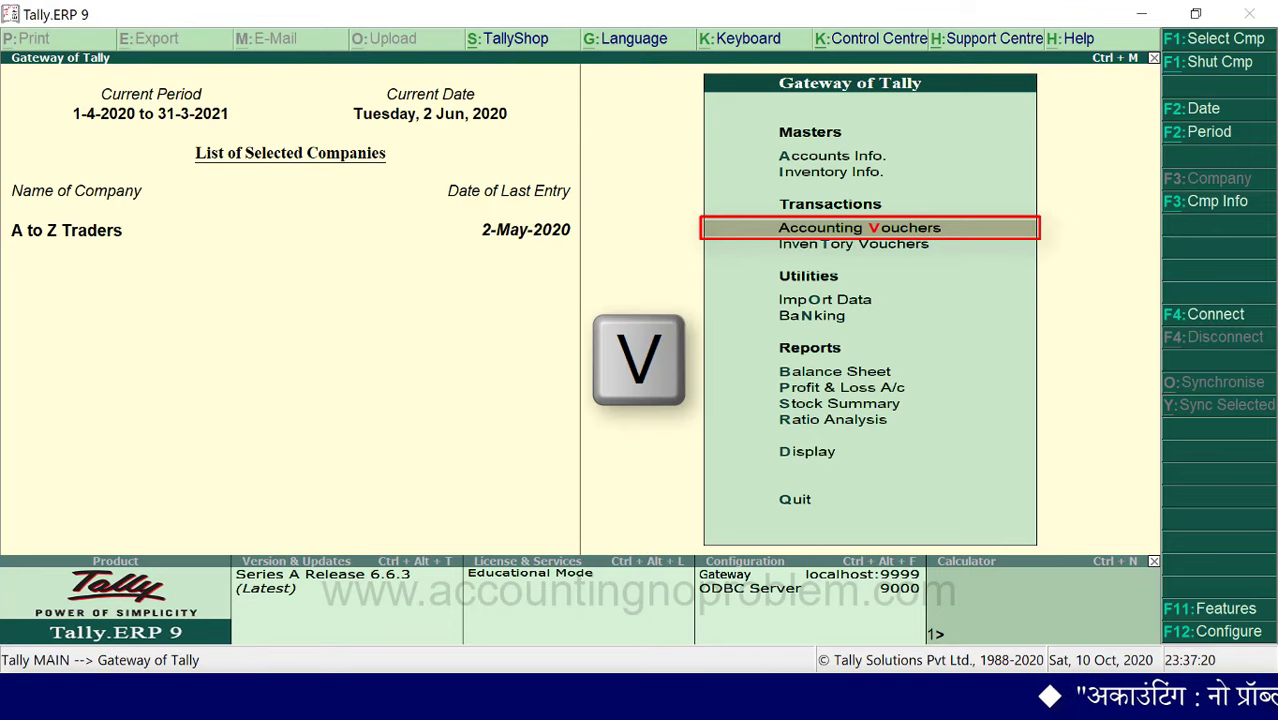
key(v)
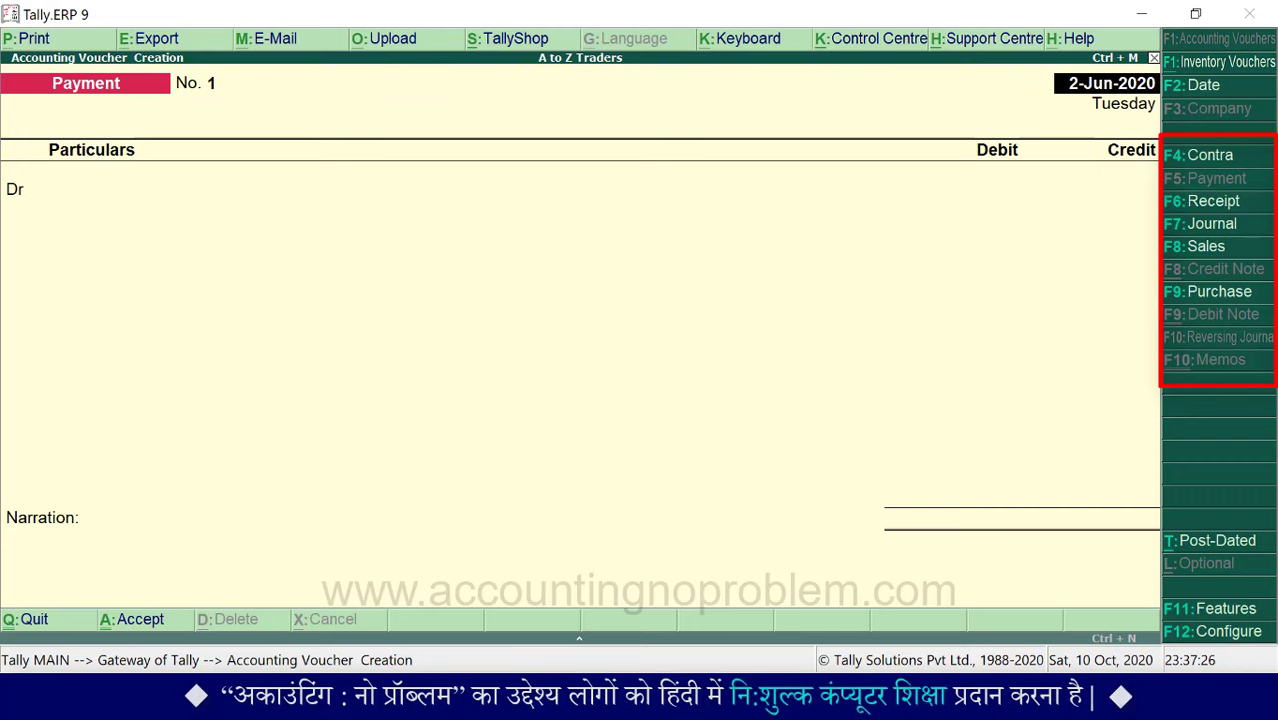
- Switch to a Payment voucher, keep the 2-Jun-2020 date, and reach the Dr ledger line
key(F5)
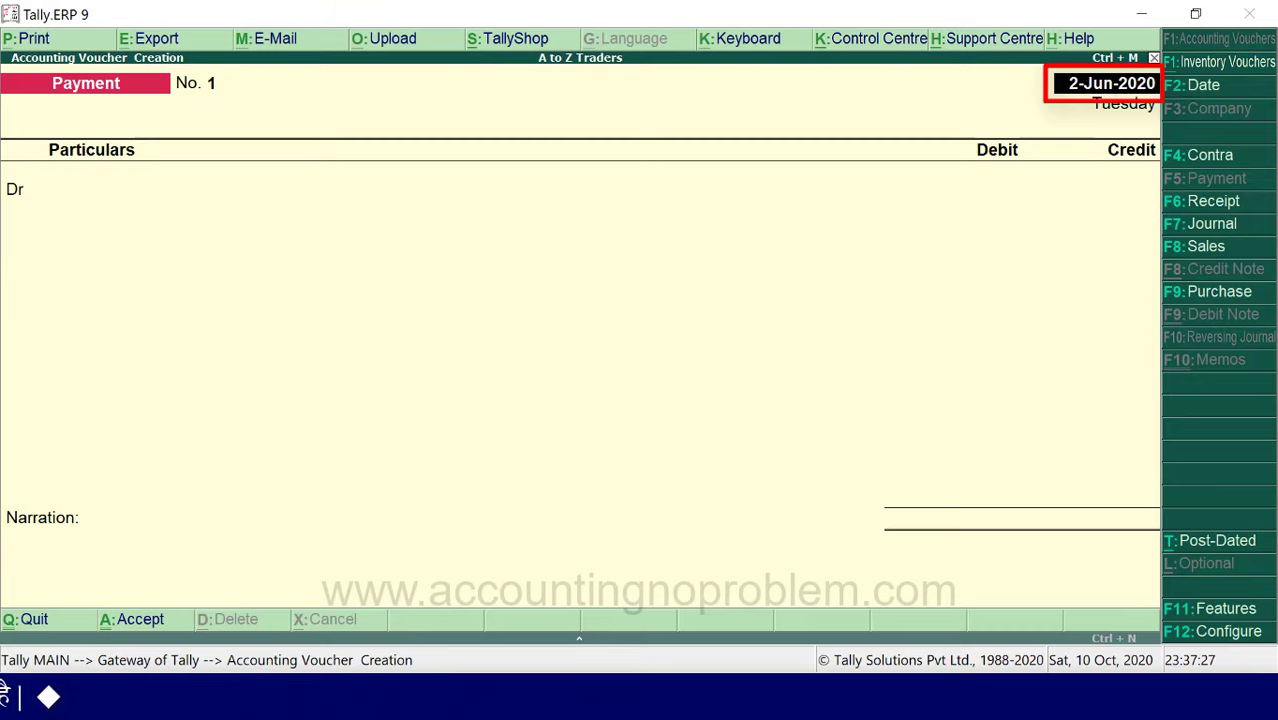
key(Return)
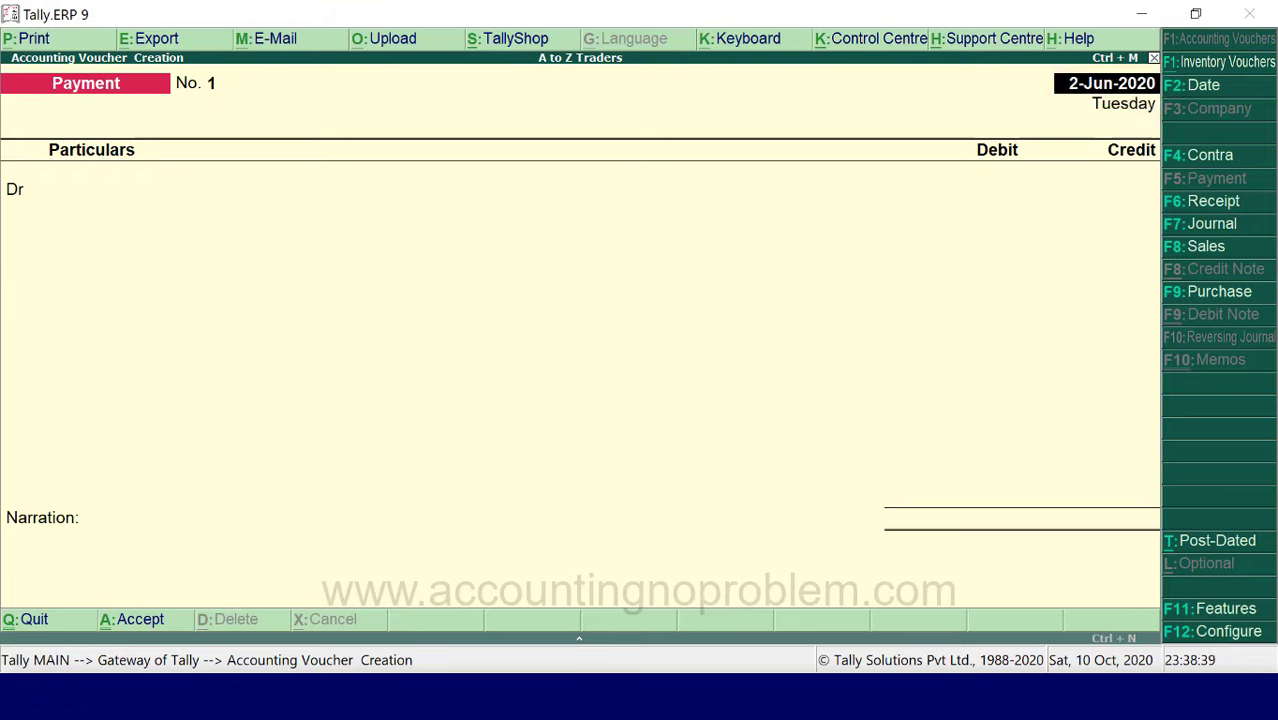
key(Return)
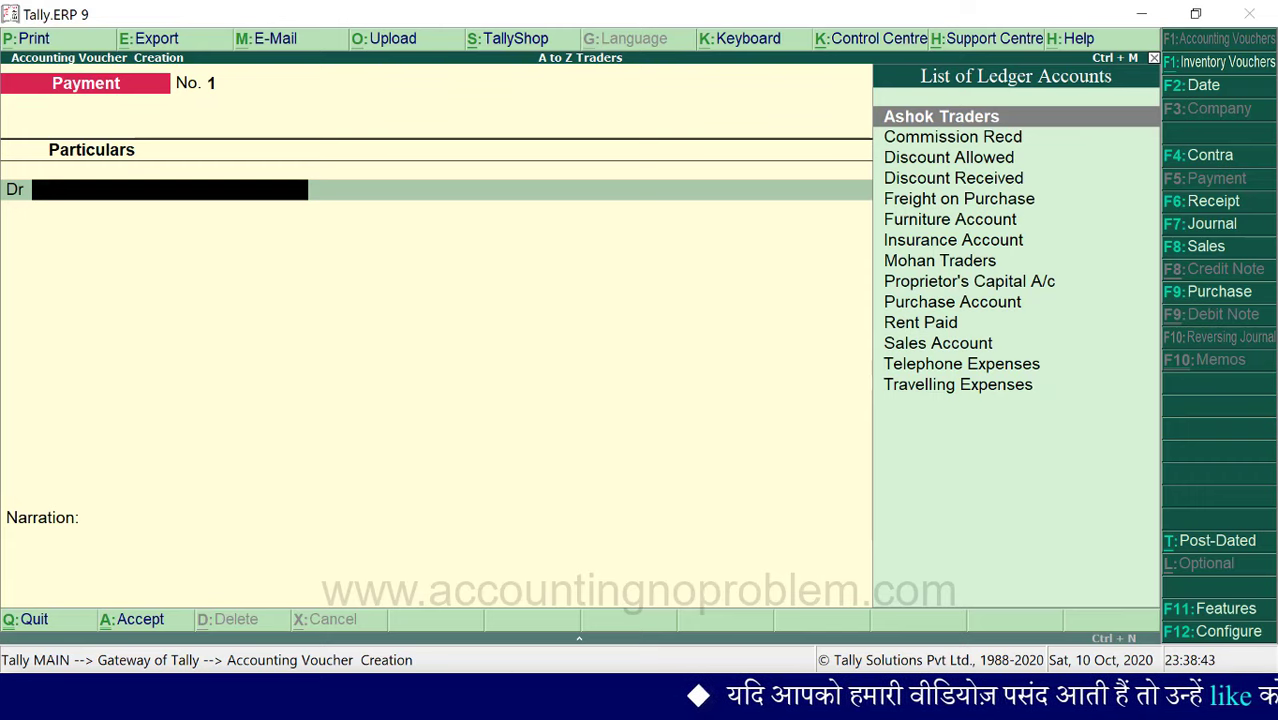
- Bring up the Payment voucher's F12 configuration options
key(F12)
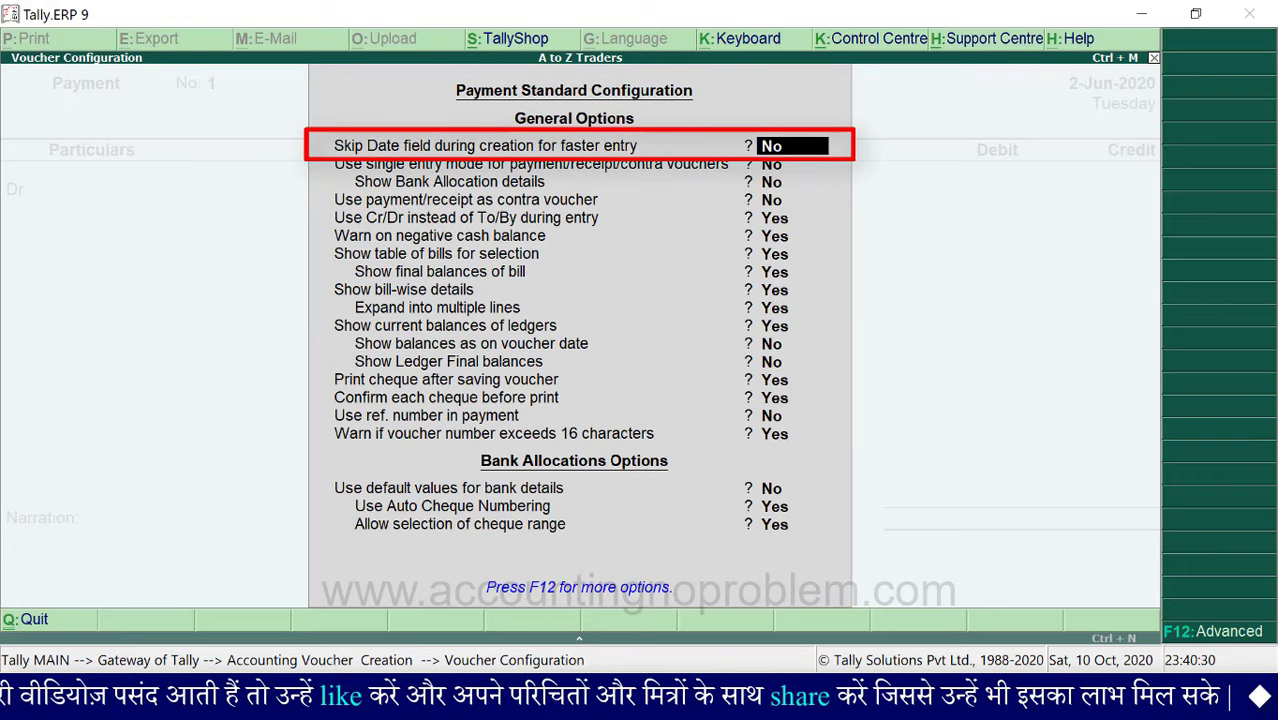
- Set 'Skip Date field during creation for faster entry' to Yes and accept the configuration
key(Return)
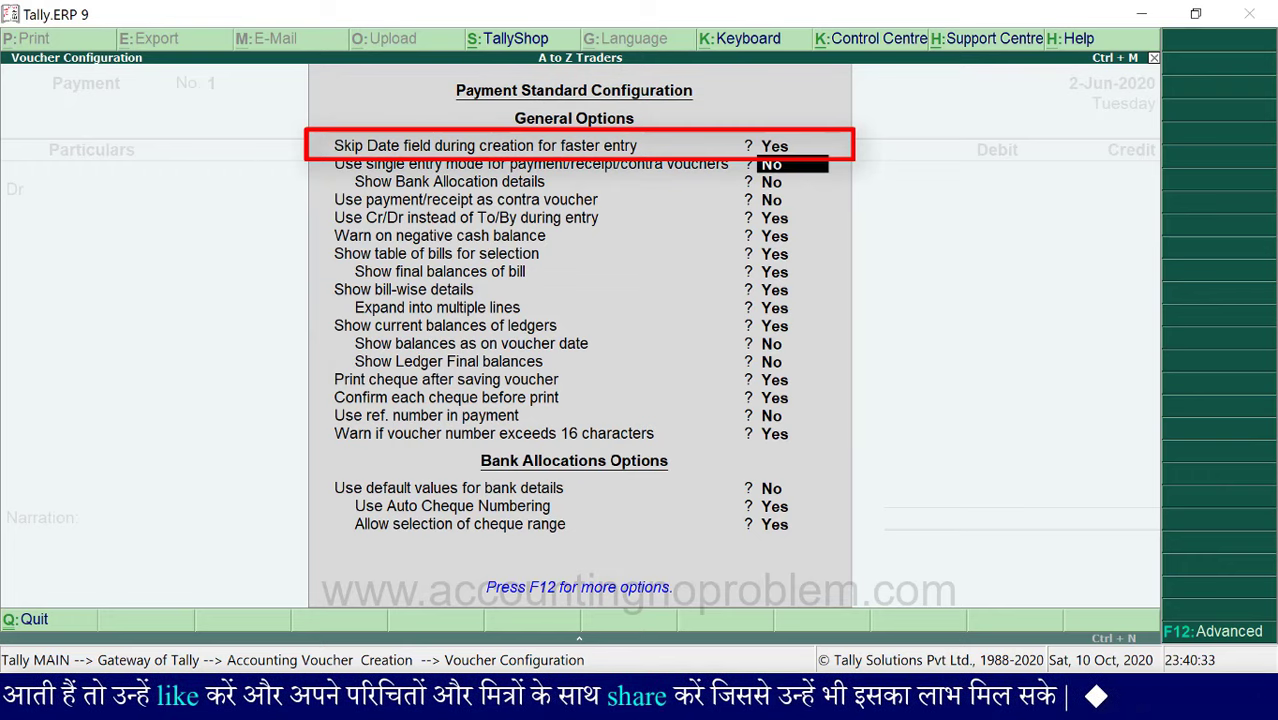
key(ctrl+a)
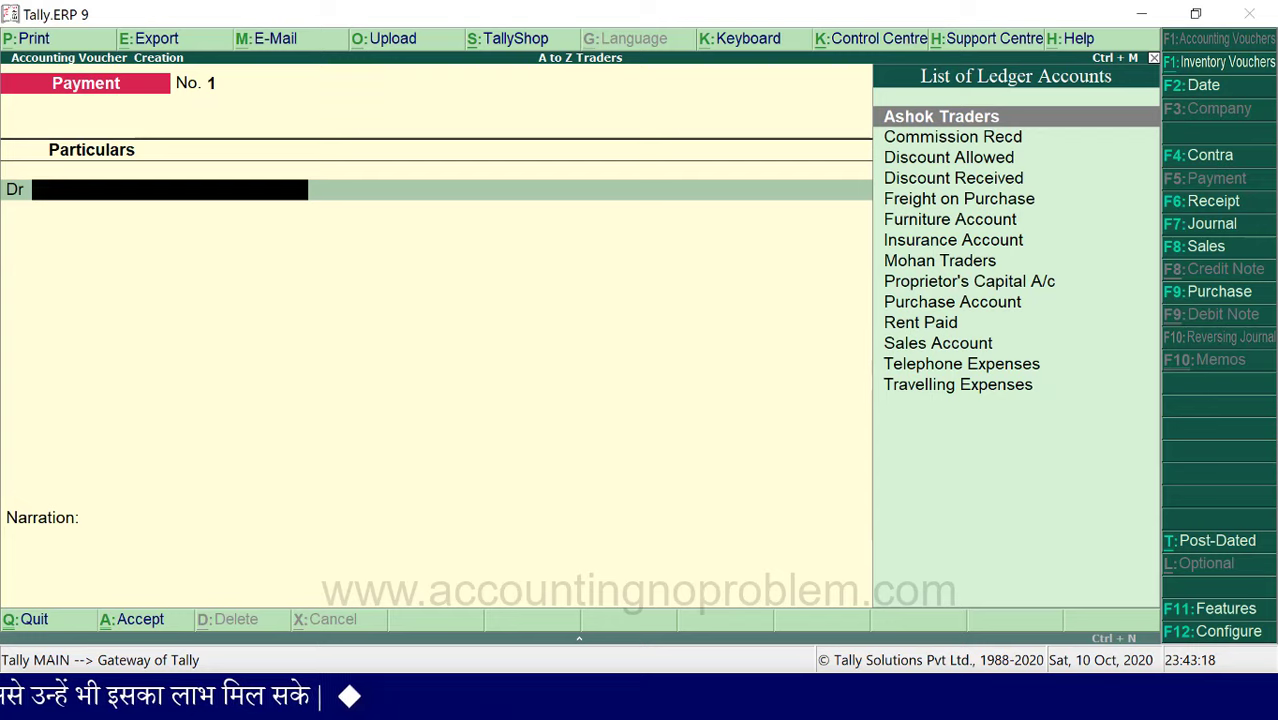
key(F2)
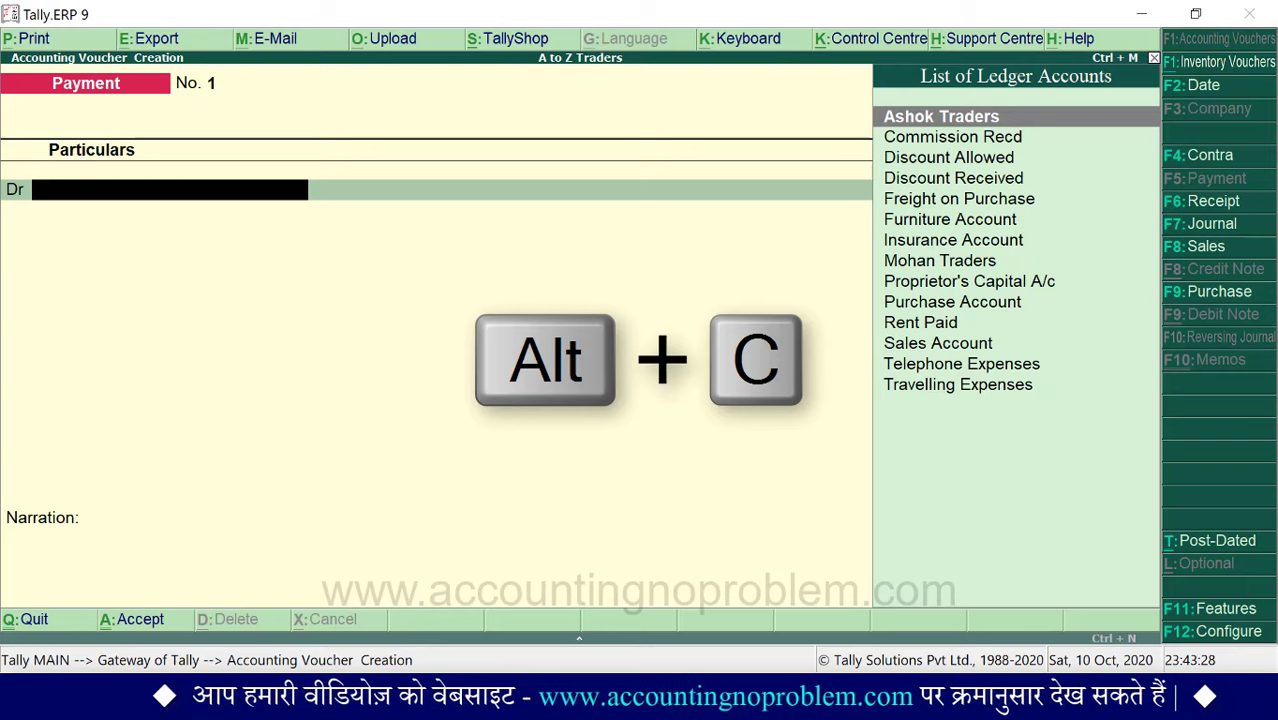
- Create a ledger for the individual under Loans & Advances (Asset) and use it as the Dr account
key(alt+c)
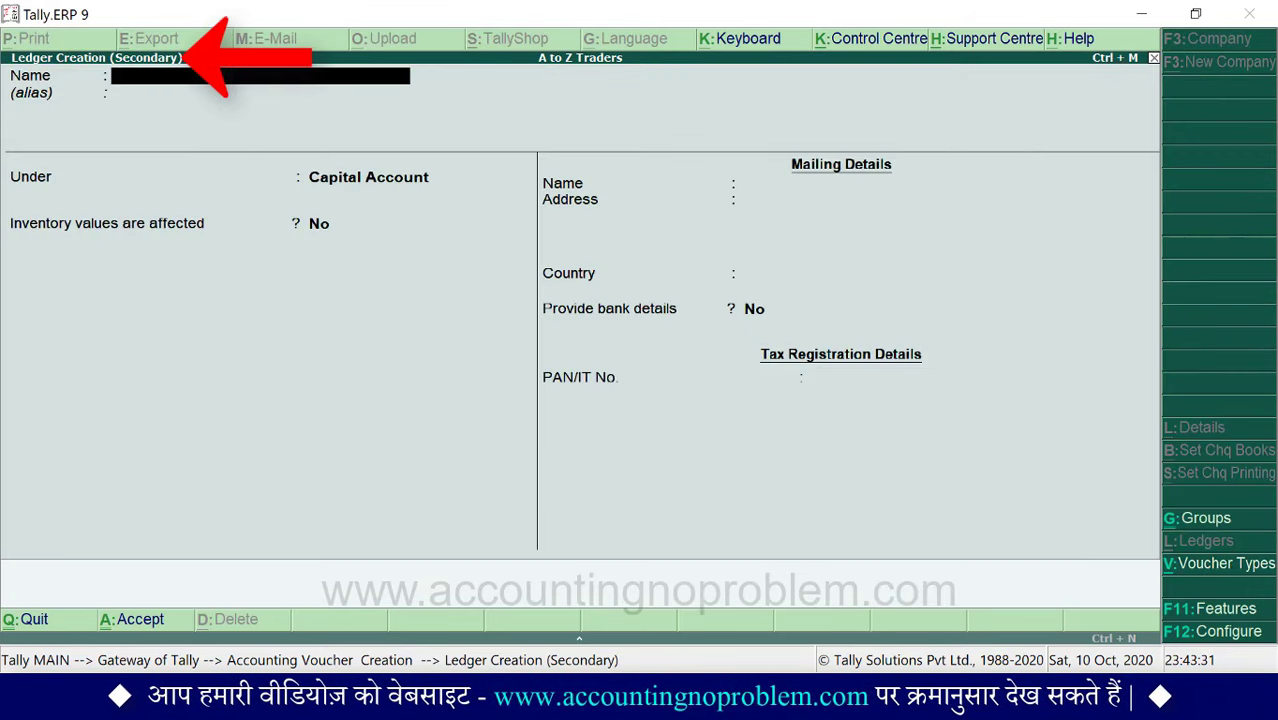
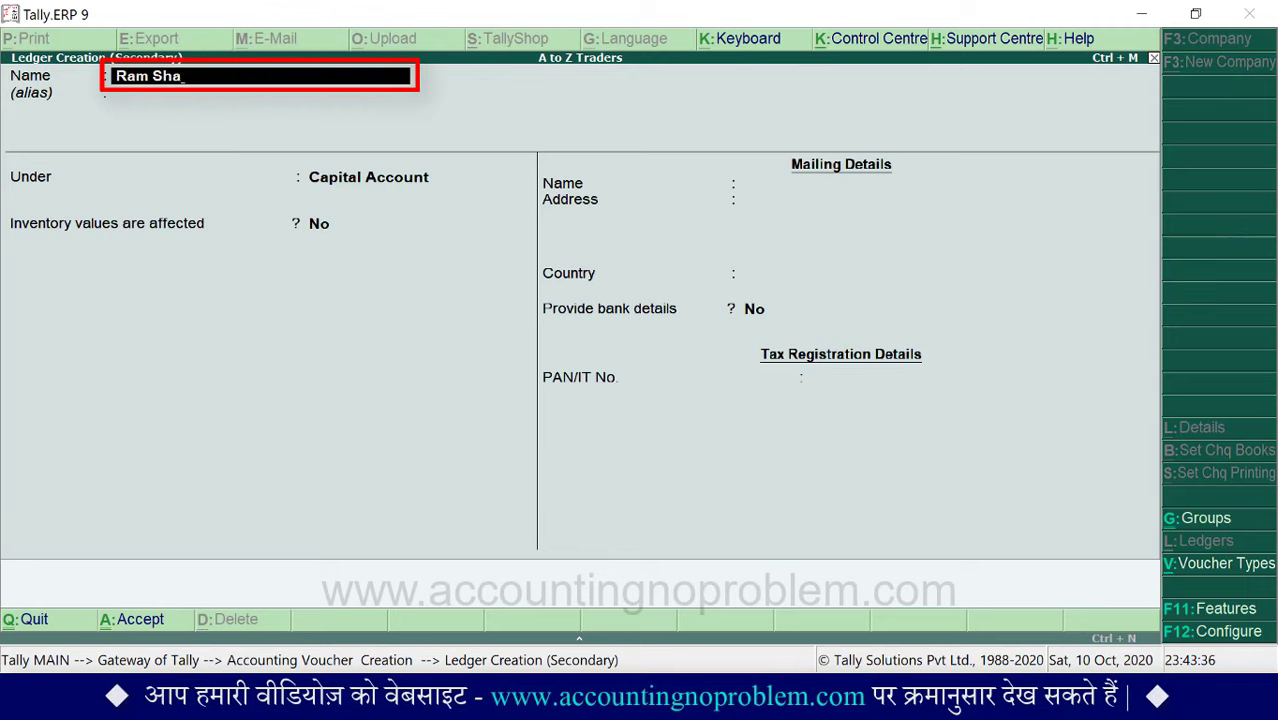
key(Return)
key(Return)
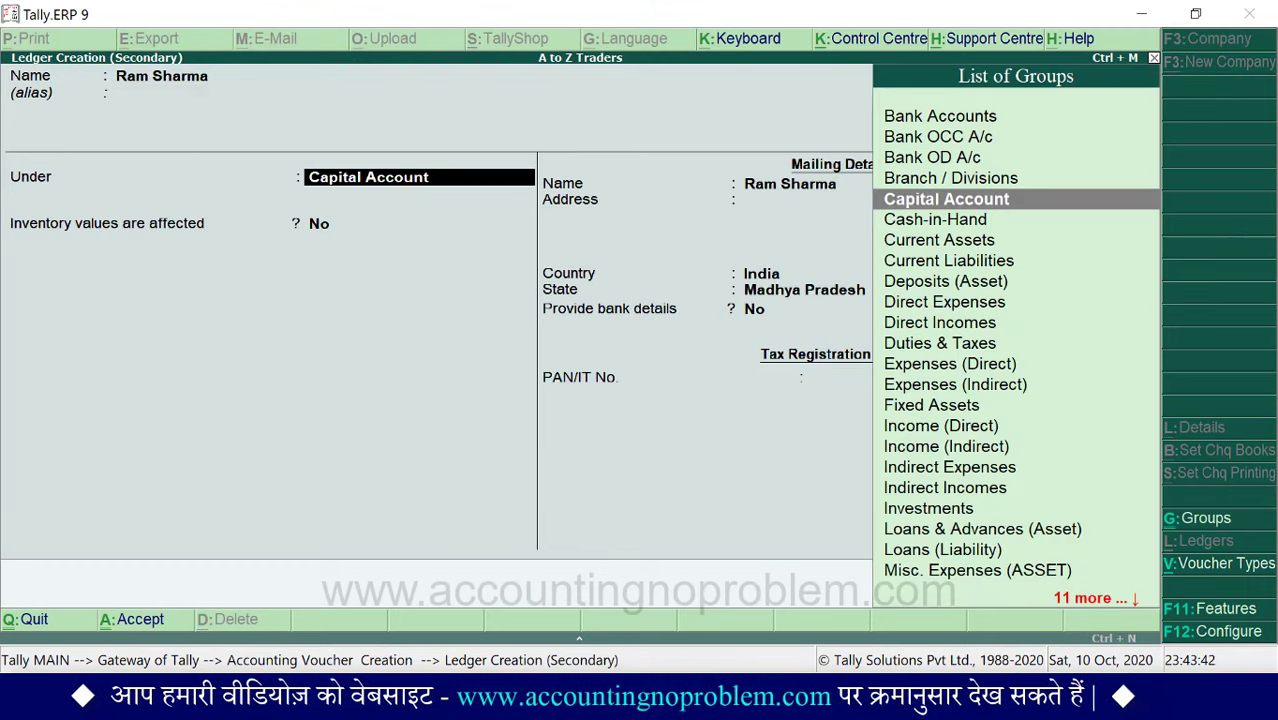
text(L)
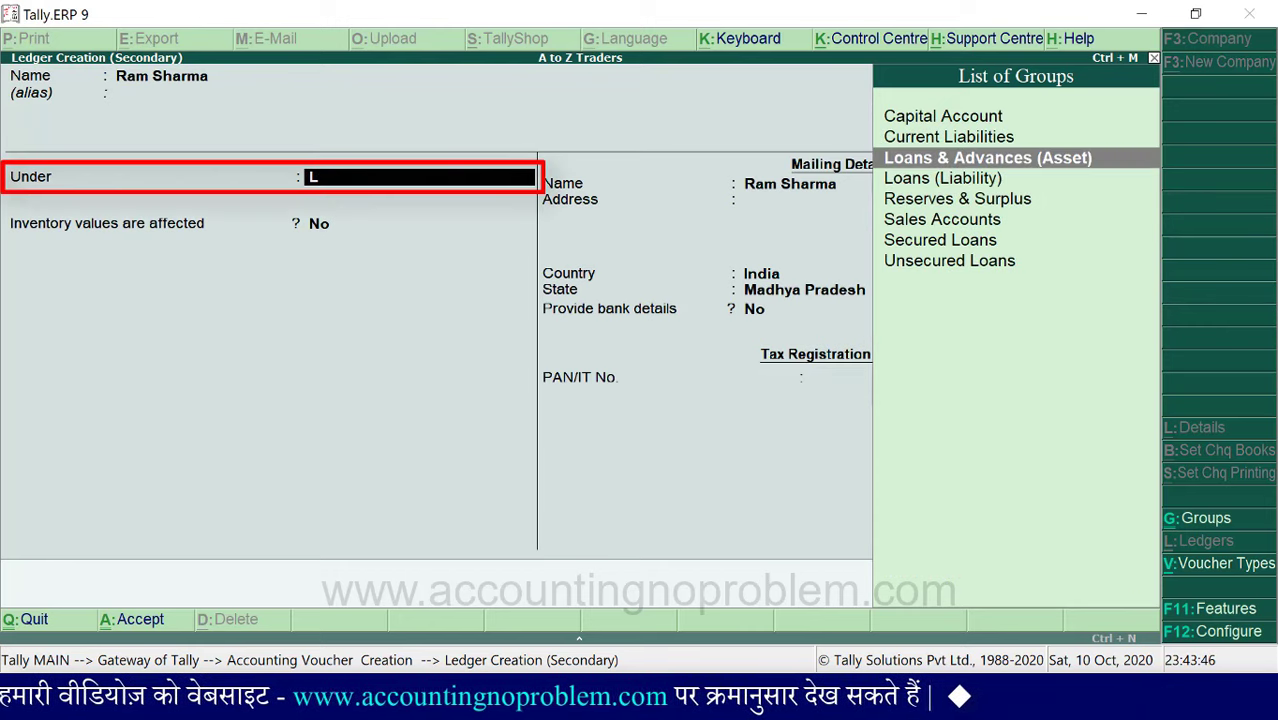
key(Return)
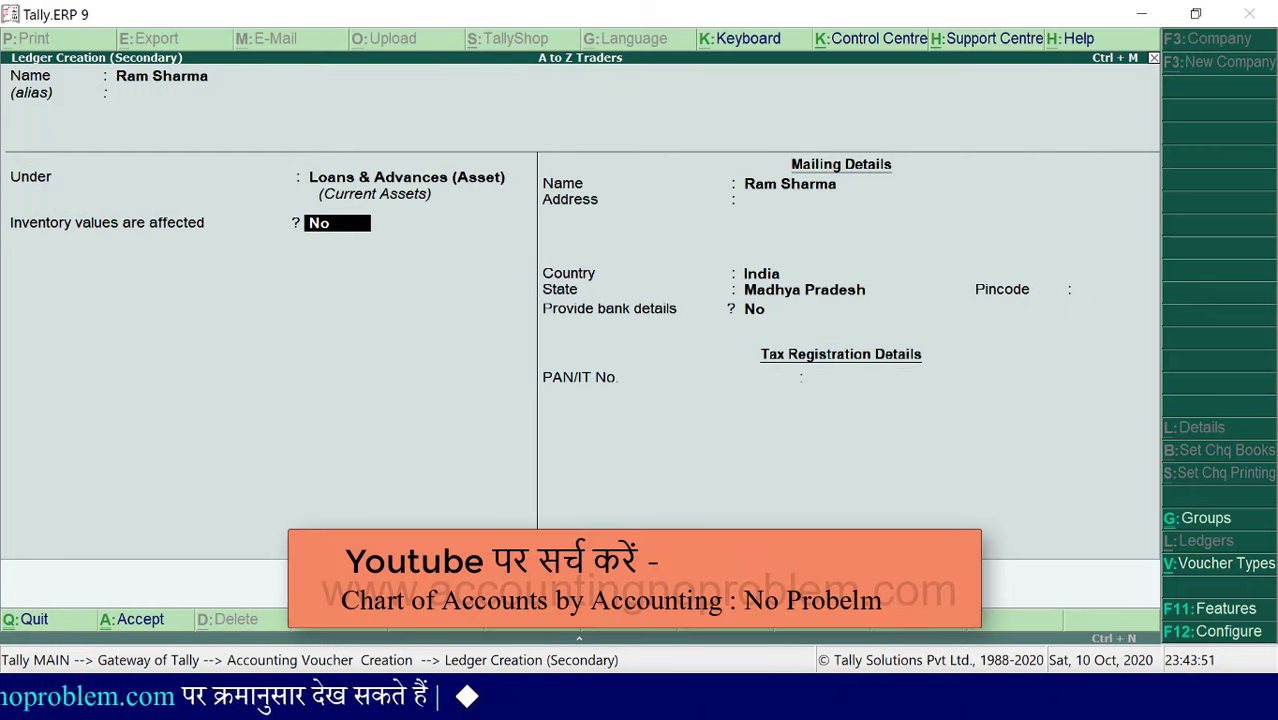
key(ctrl+a)
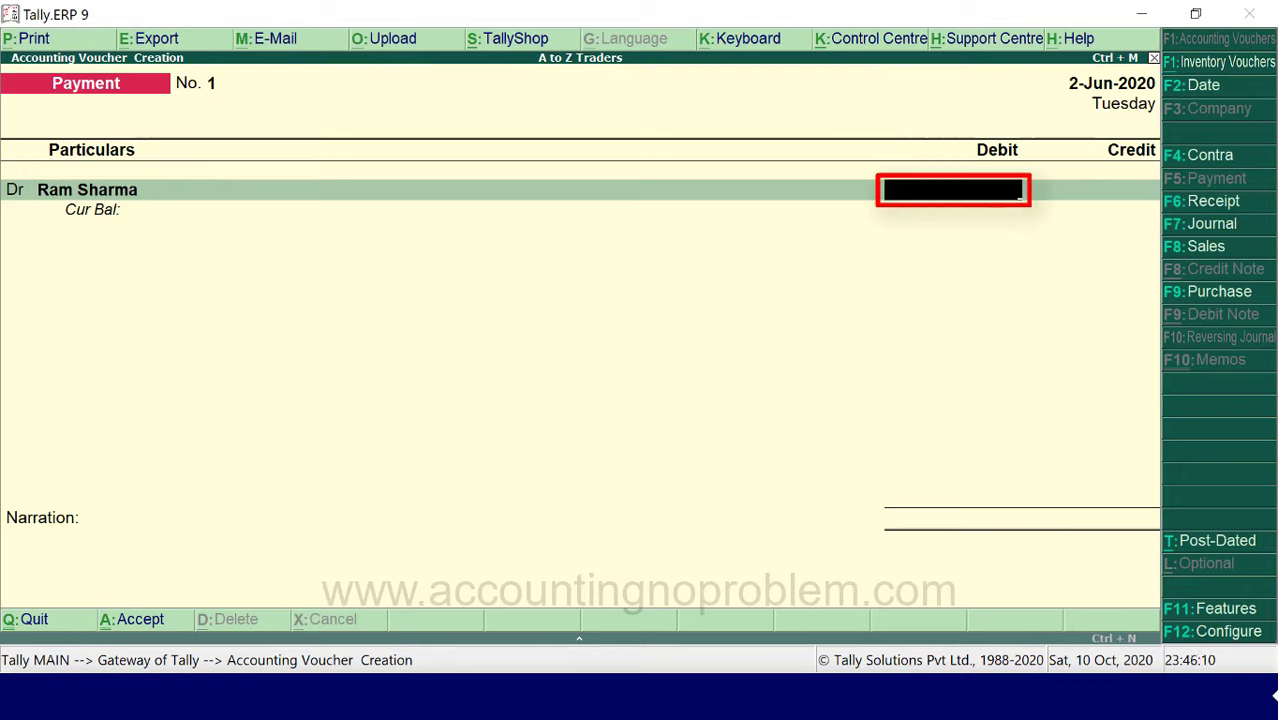
- Enter a 2000 debit amount against the new ledger
text(000)
key(Return)
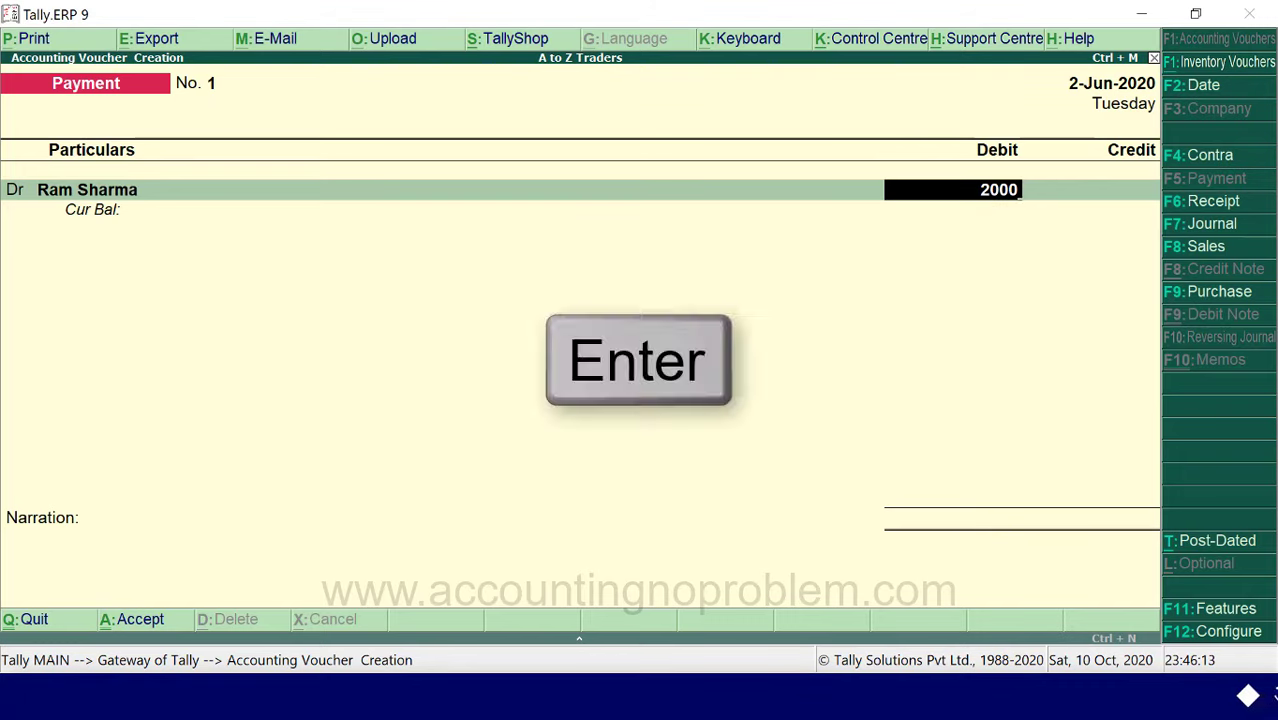
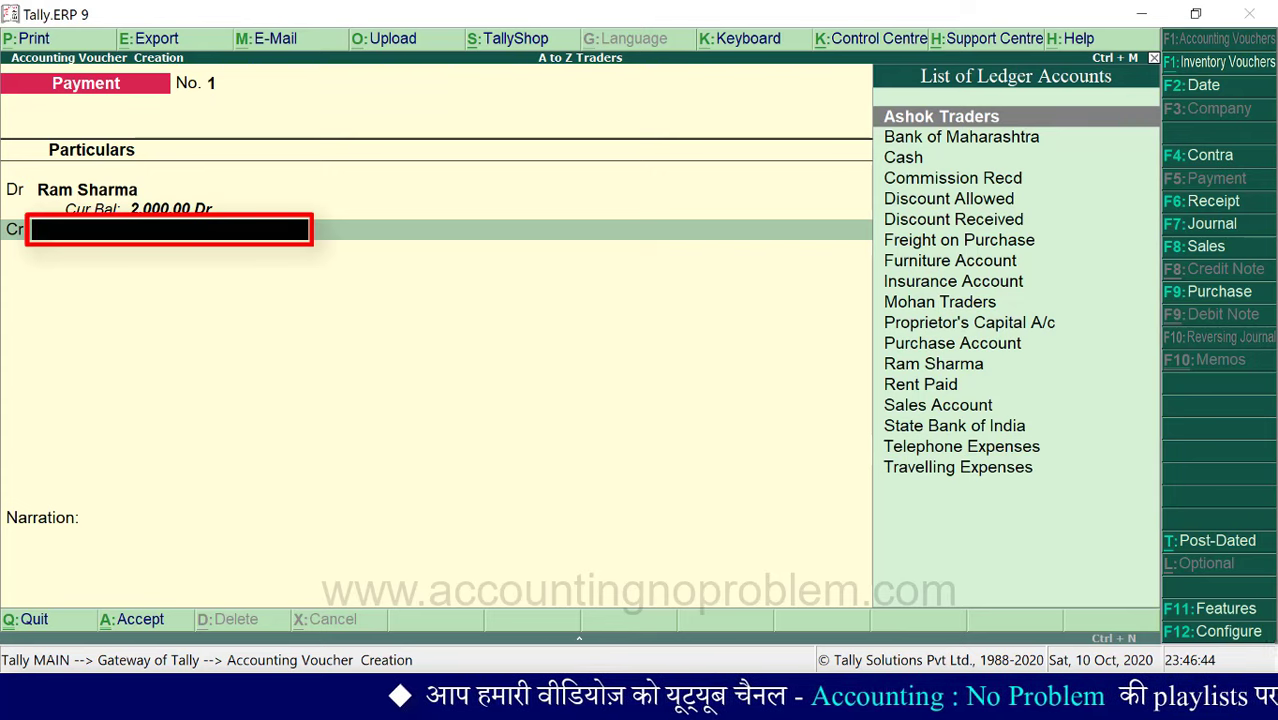
- Credit the Cash ledger with 2,000.00 so the debit and credit totals balance
key(Down)
key(Down)
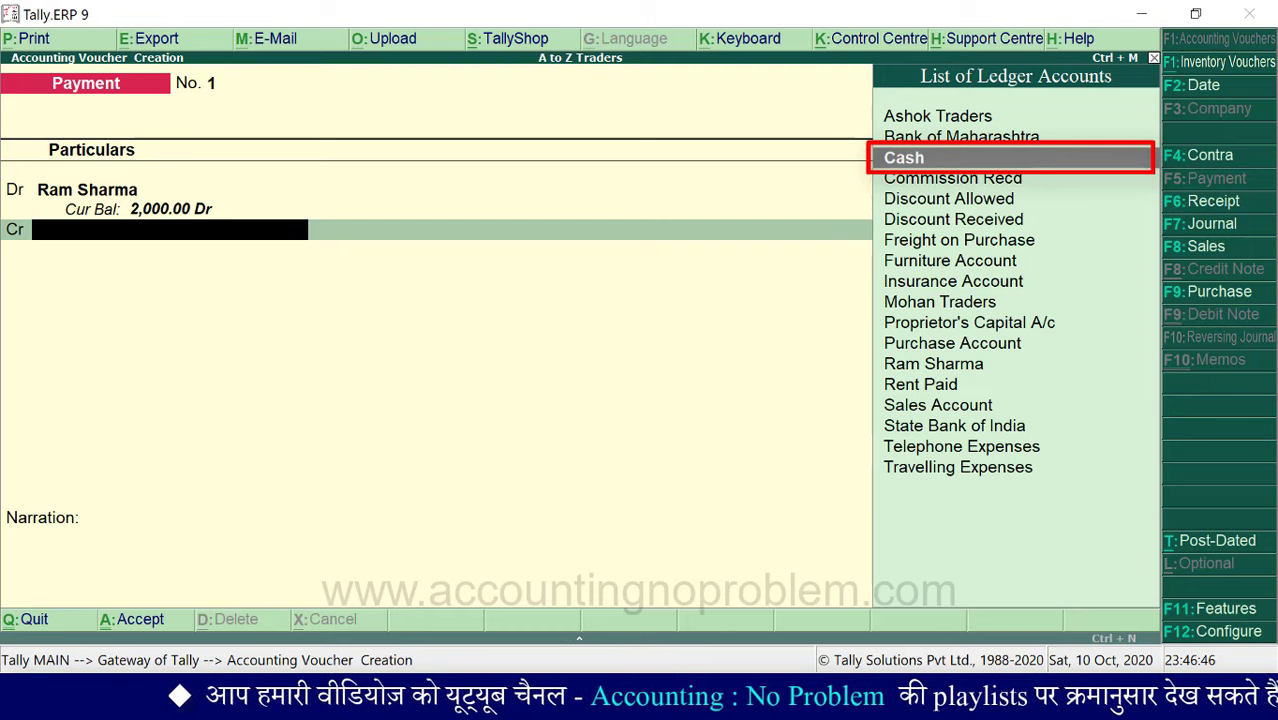
key(Return)
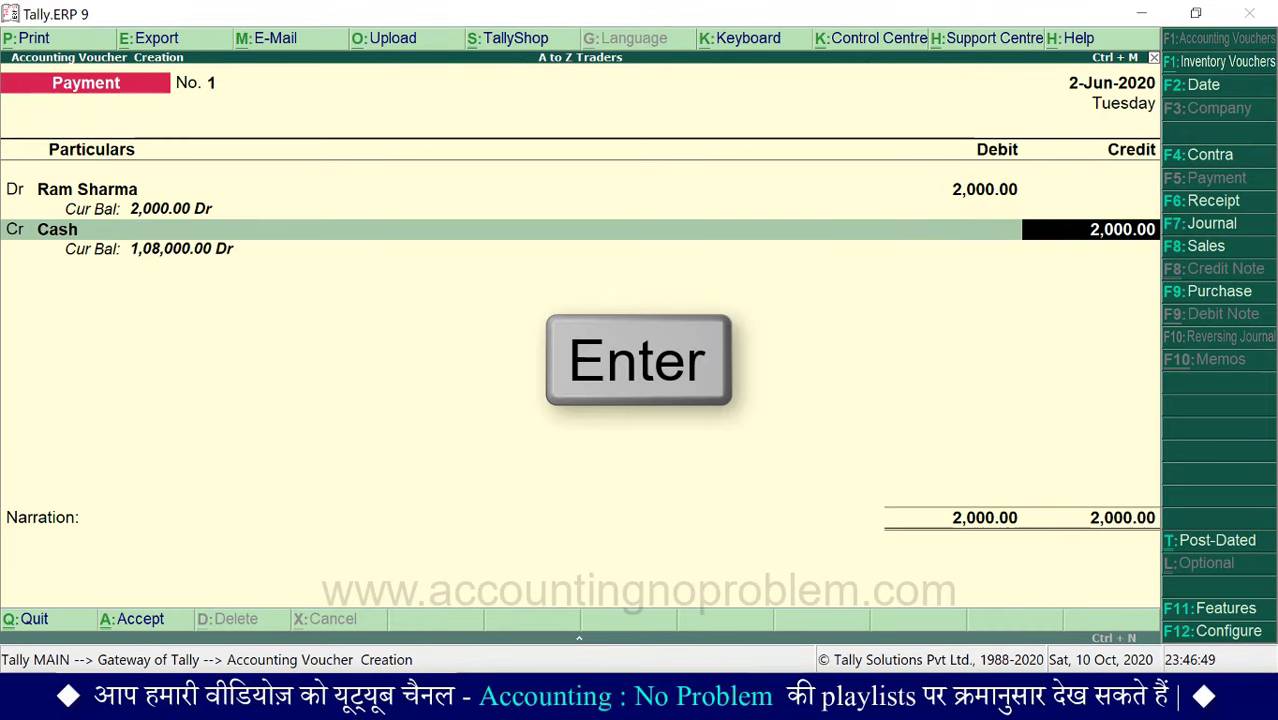
key(Return)
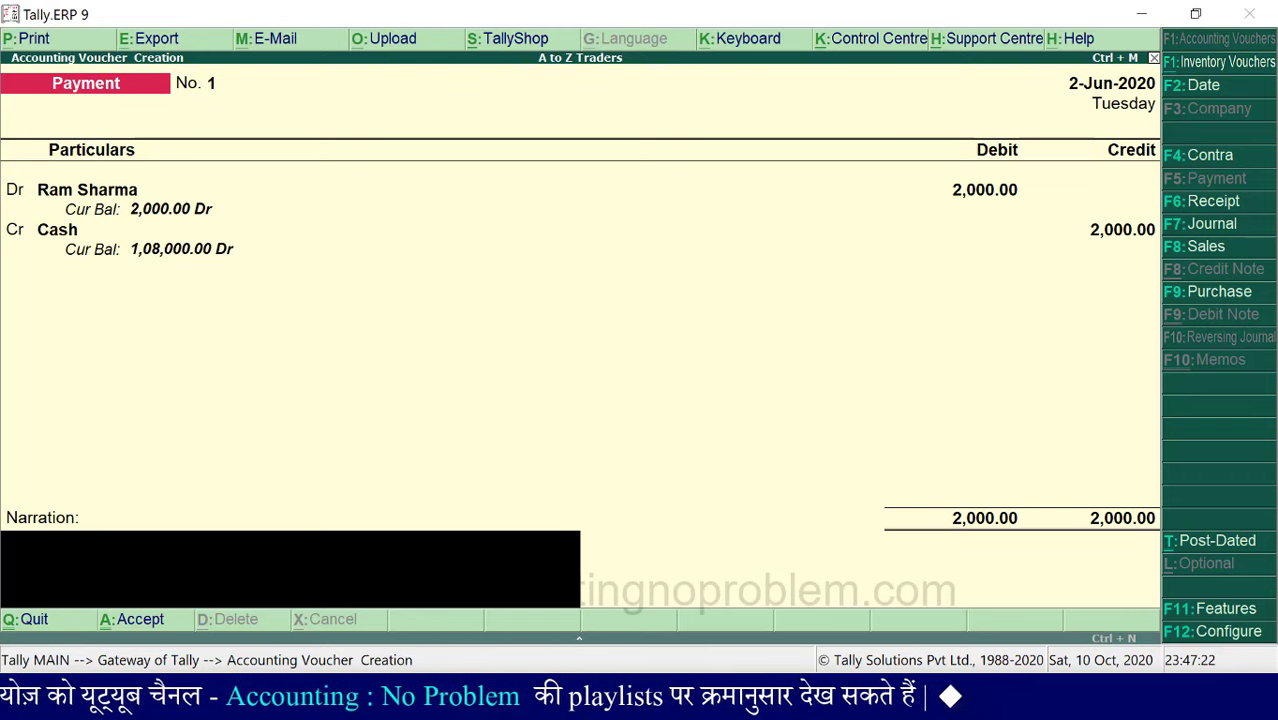
- Add the Rs.2,000 loan narration naming the borrower, save voucher No. 1, and quit voucher entry
text(Being Rs.2,000 loan given to)
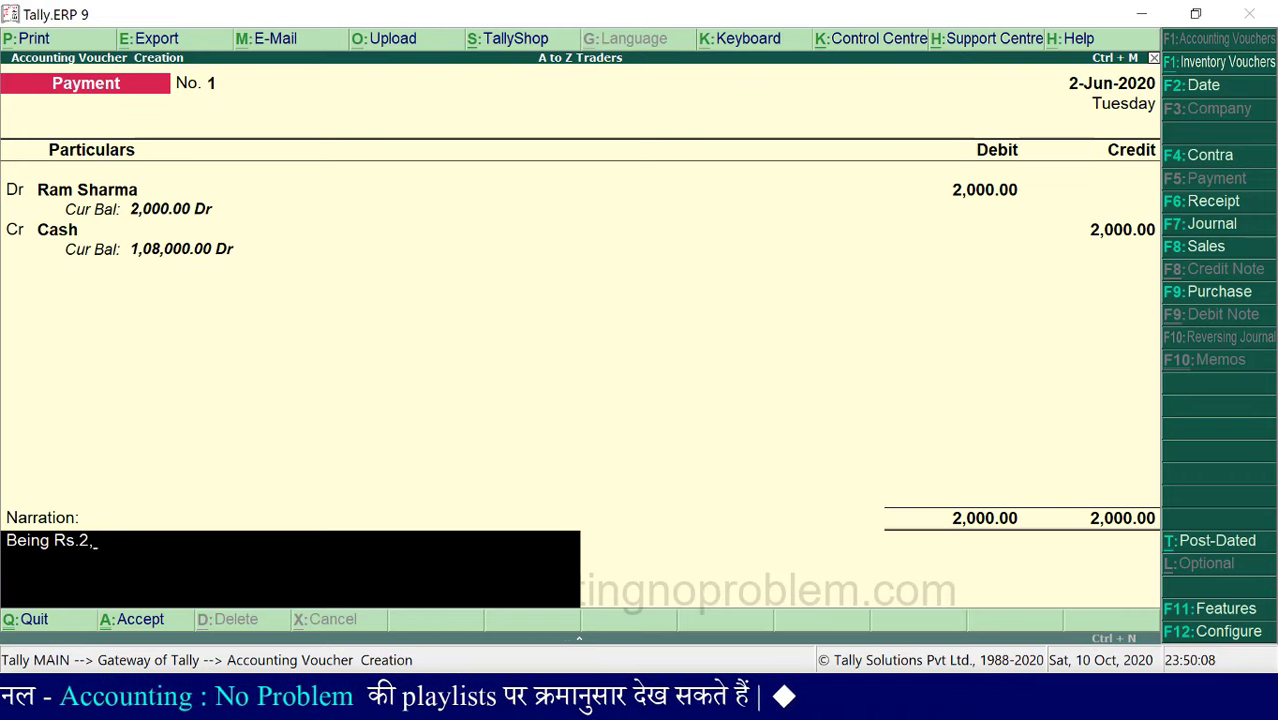
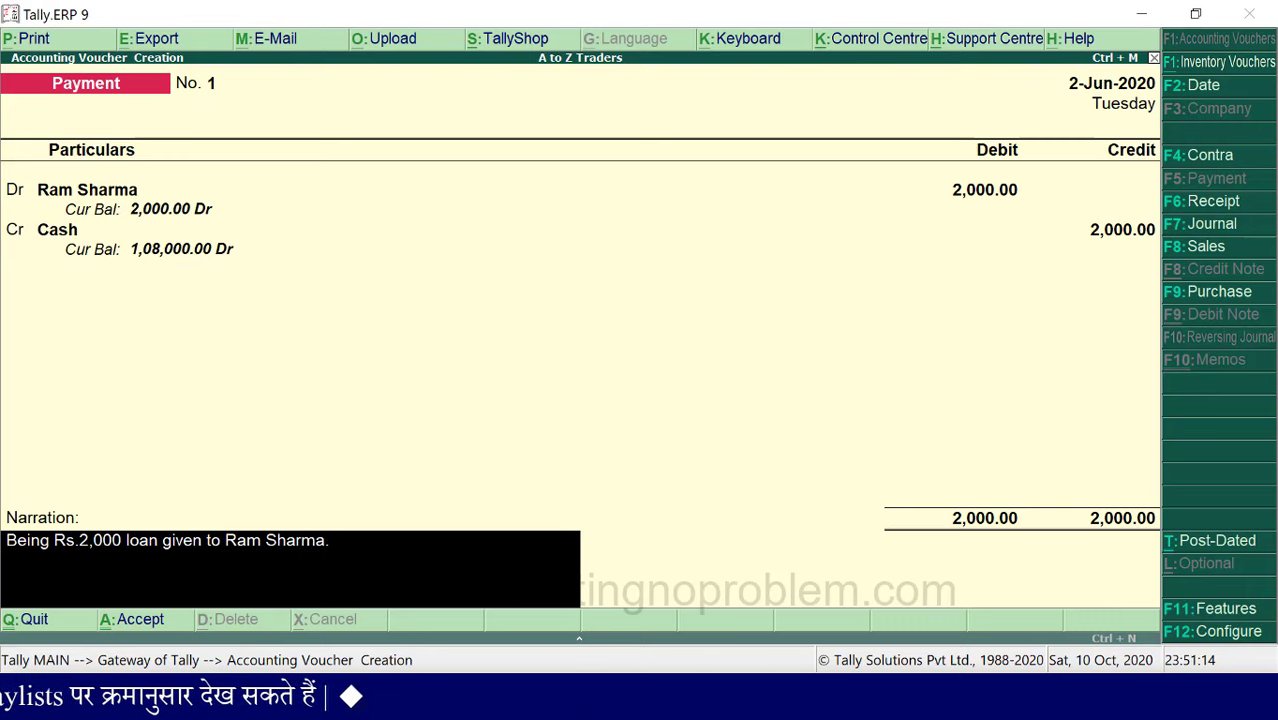
key(Return)
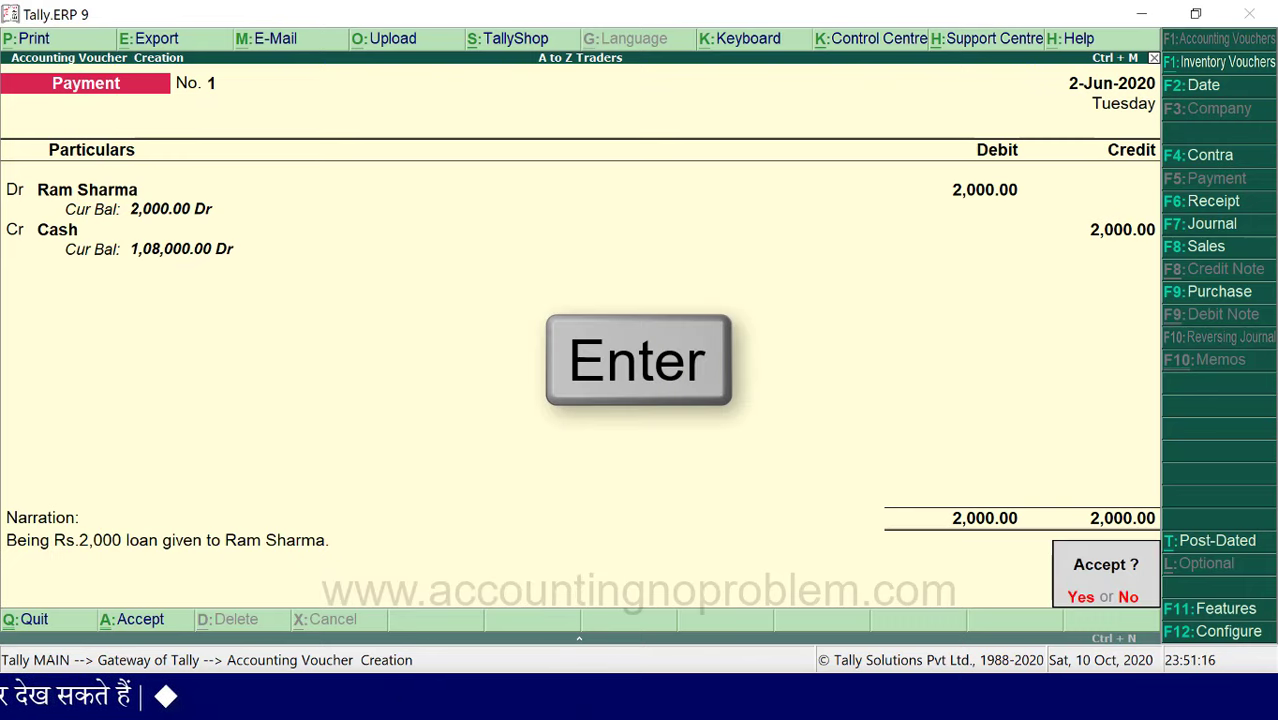
key(Return)
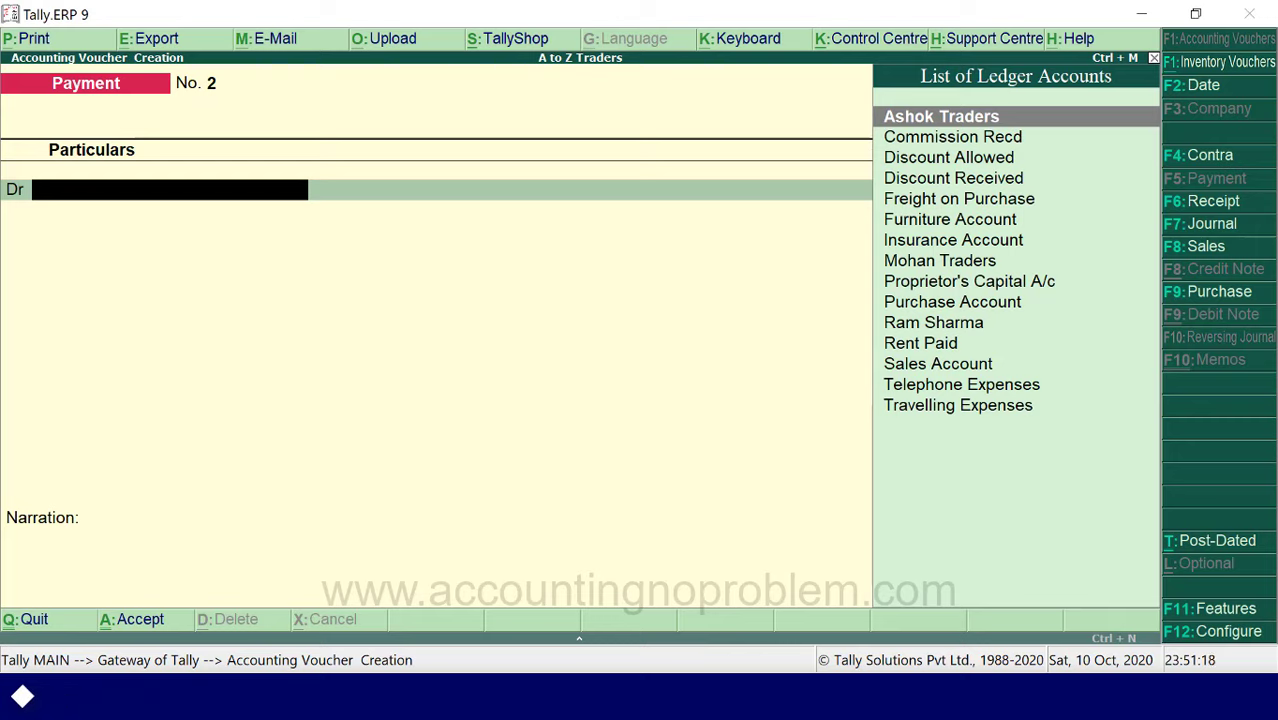
key(Escape)
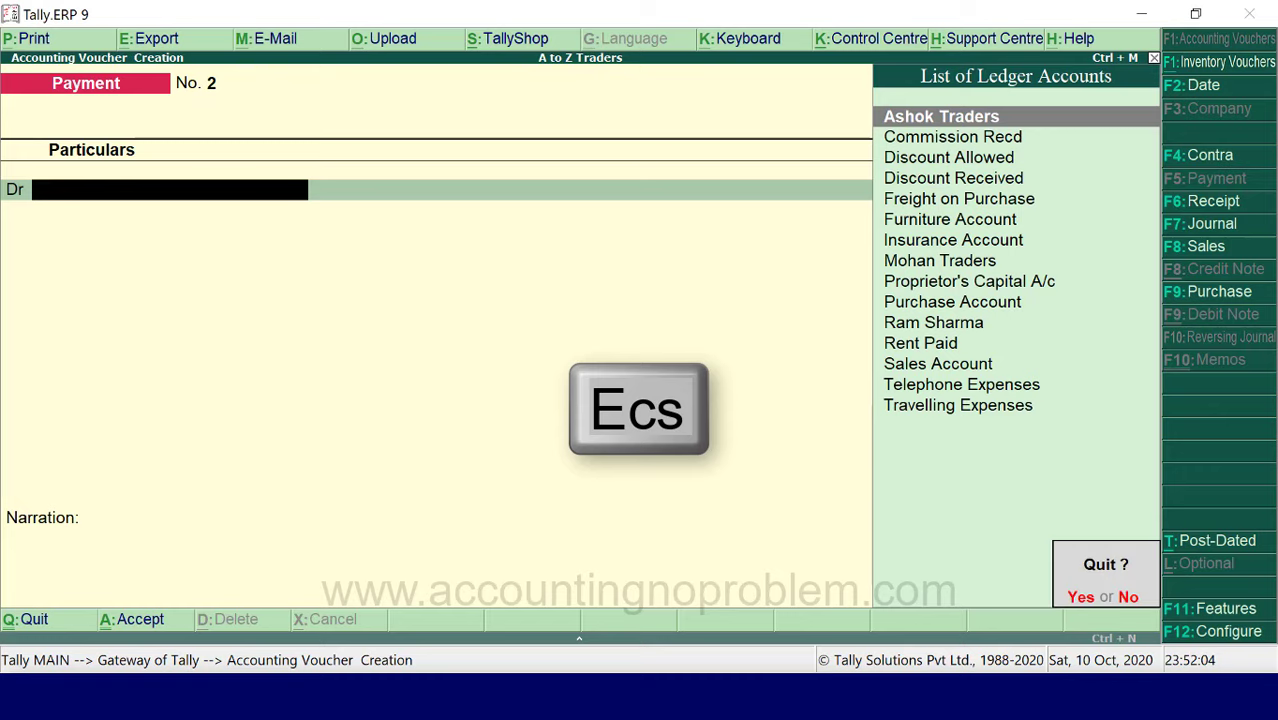
key(y)
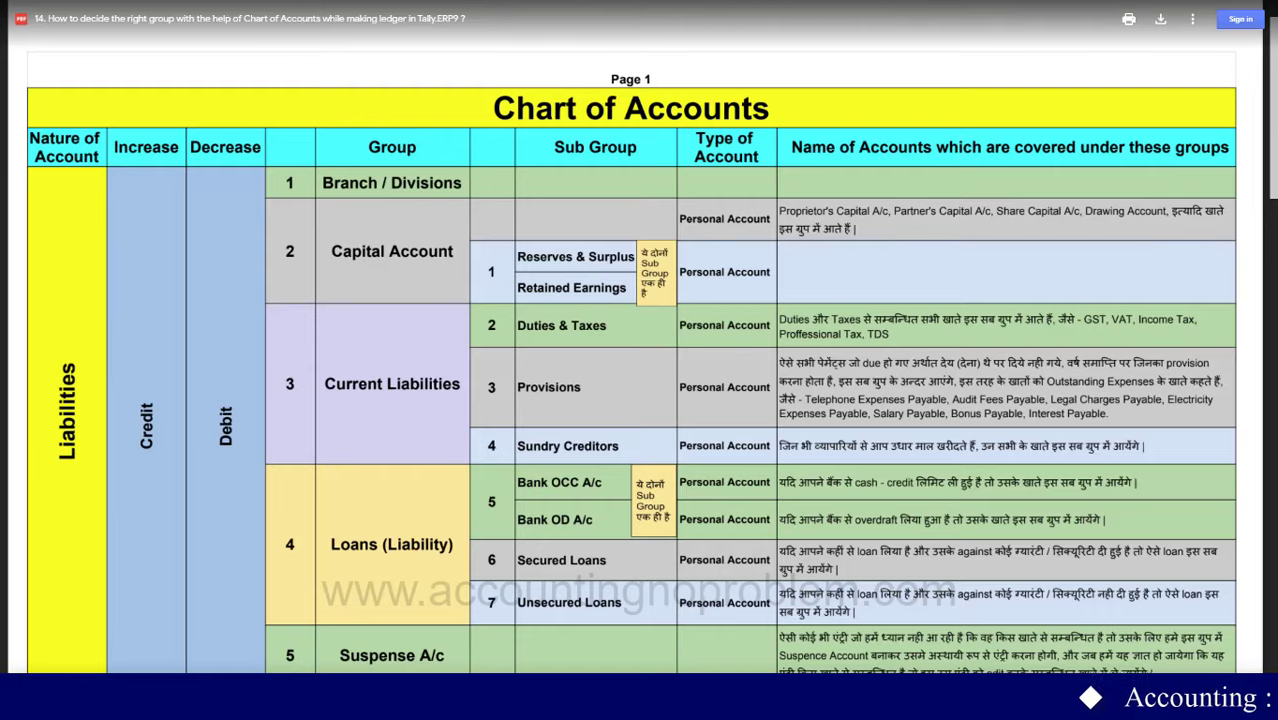
- Scroll the Chart of Accounts PDF down to Page 2 showing the Assets groups
scroll(957, 507, down, 8)
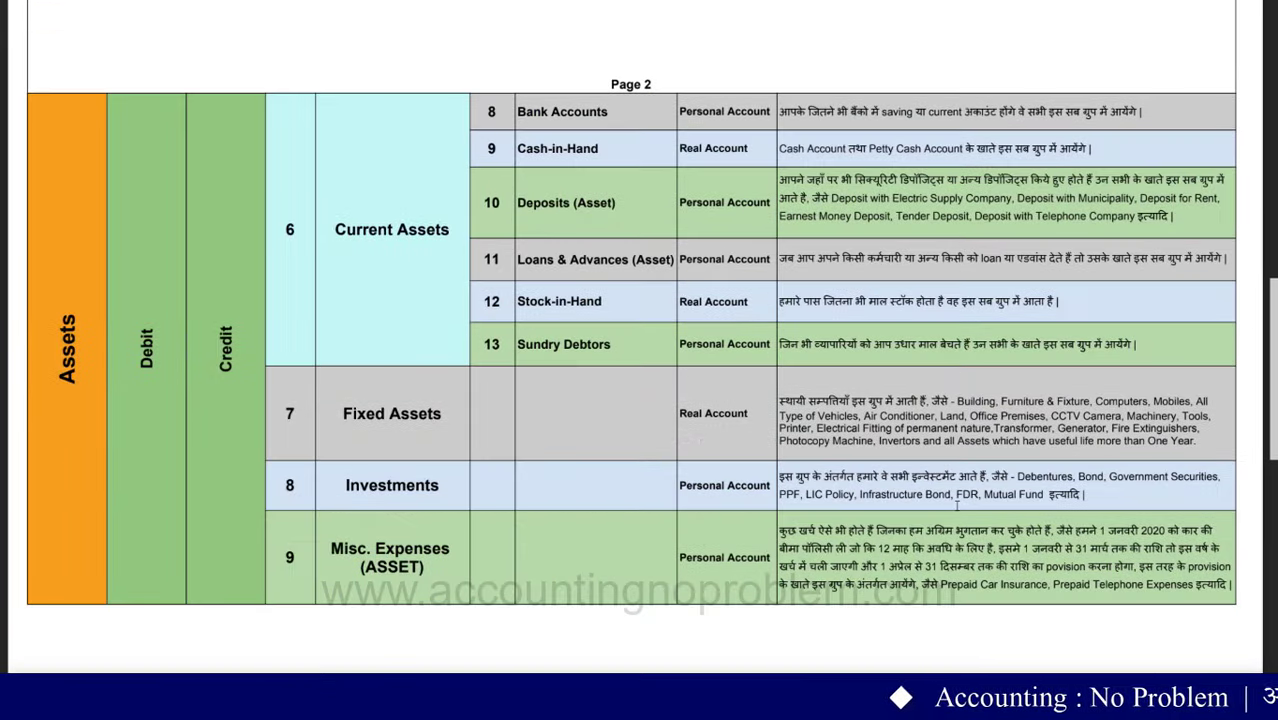
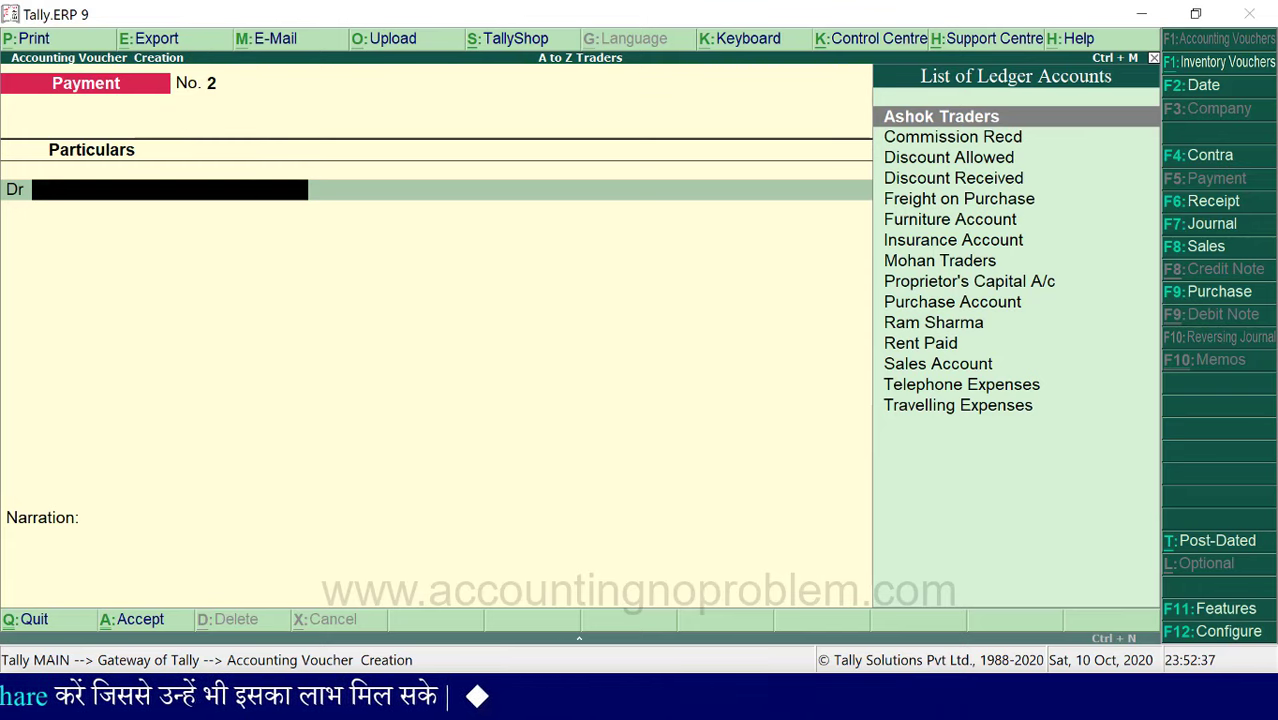
- Open a Payment voucher and review its F12 configuration options without changing them
key(F5)
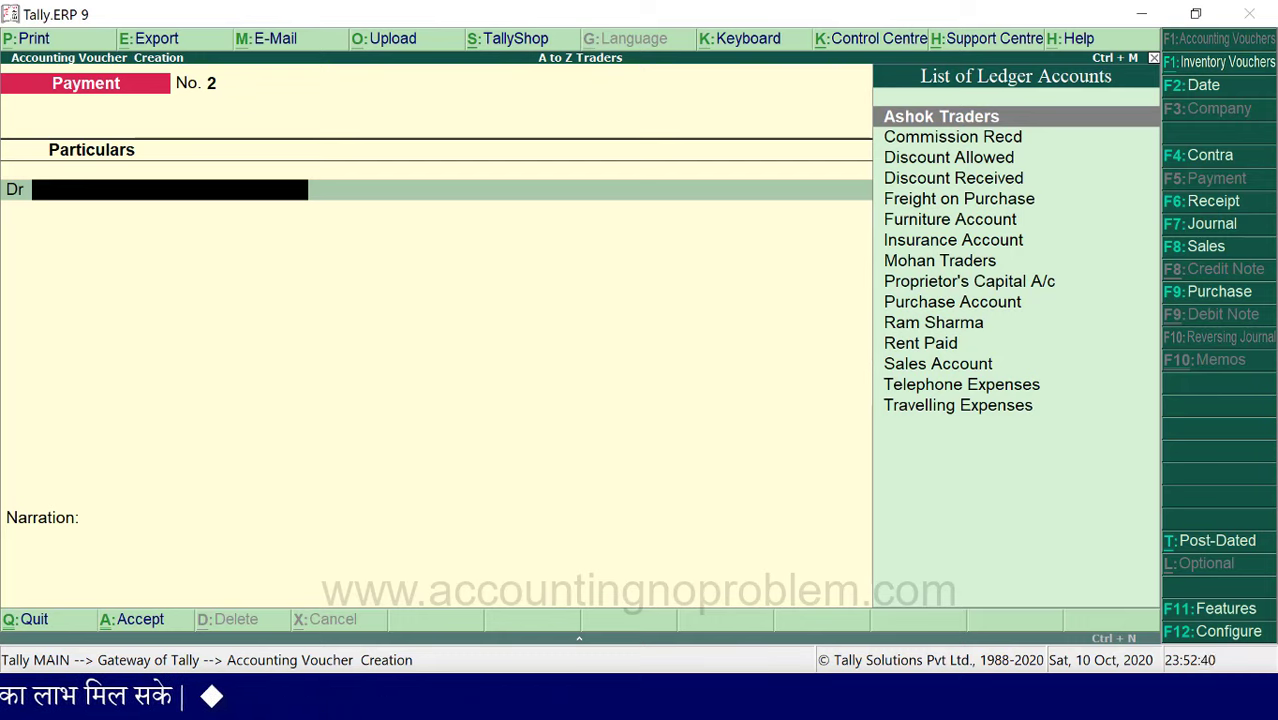
key(F12)
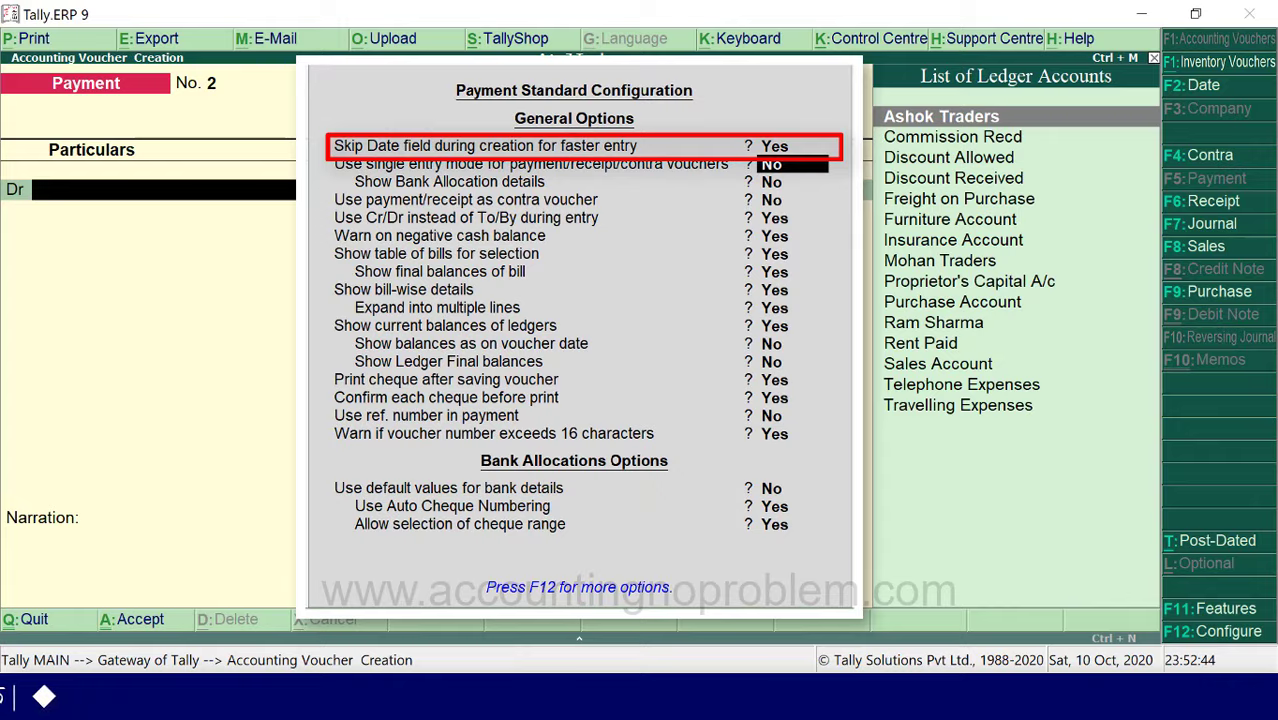
key(Escape)
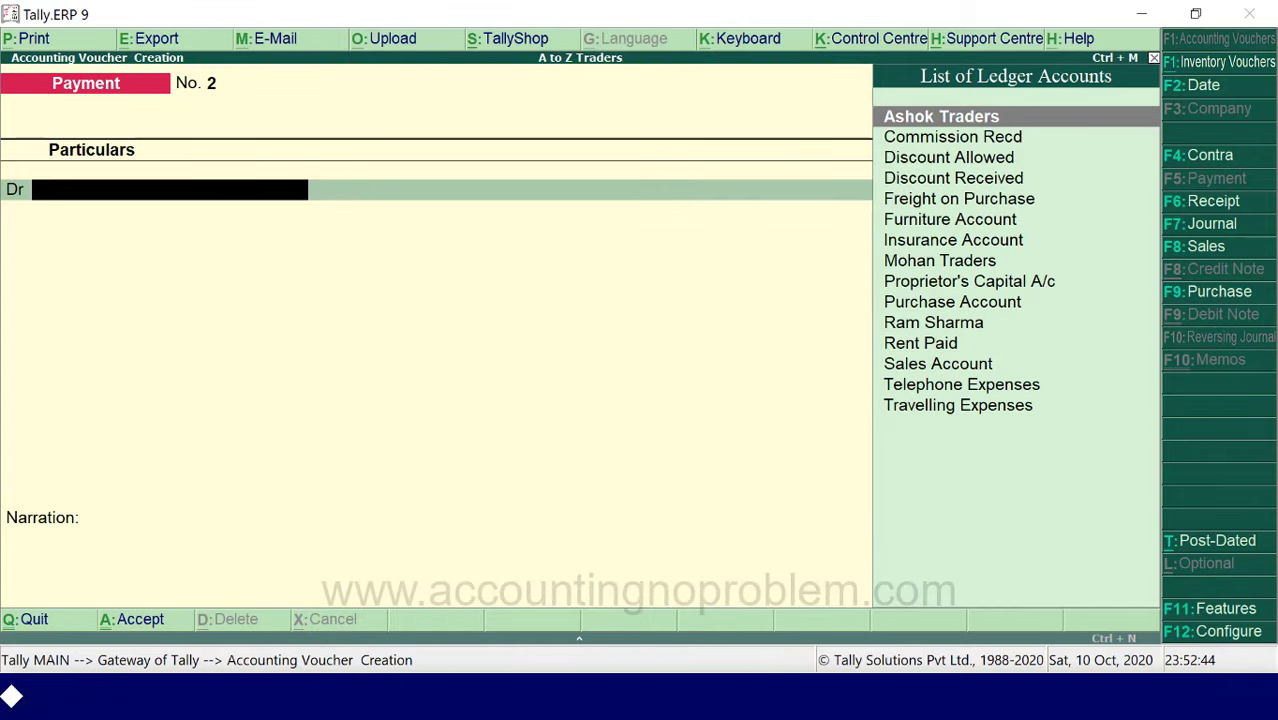
- Change the voucher date to 31 July 2020 (31-7)
key(F2)
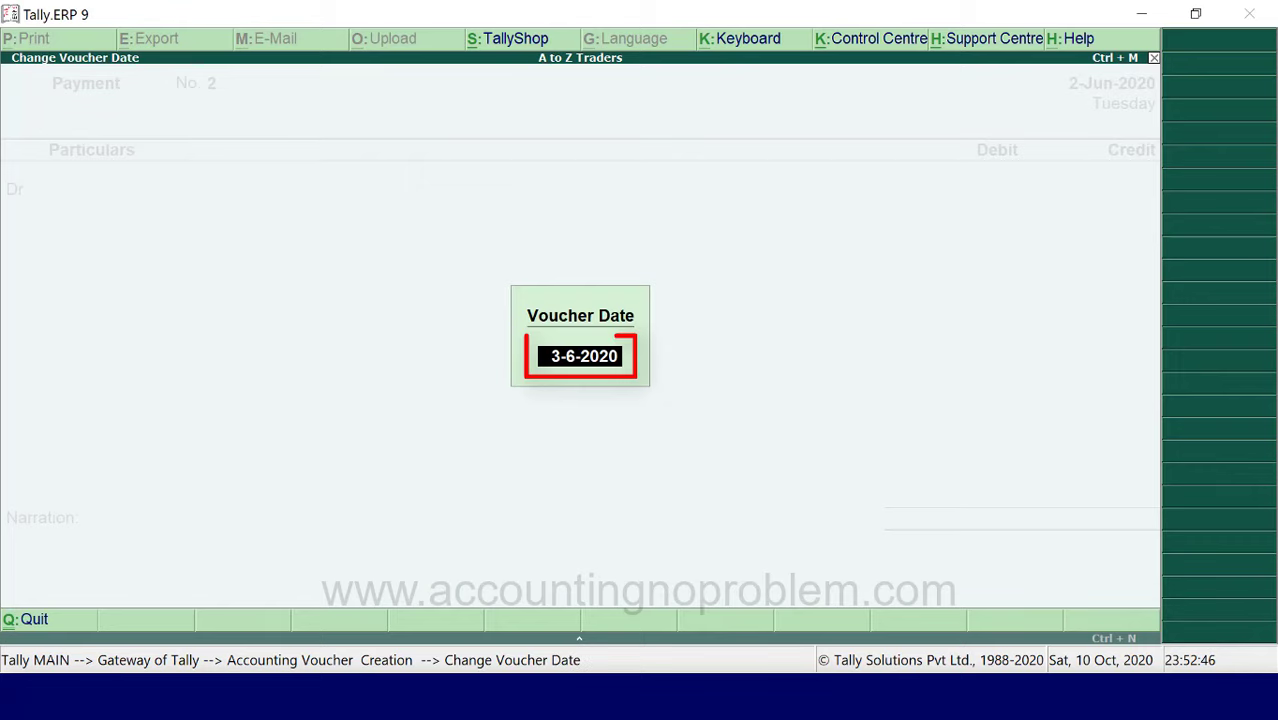
text(31-7)
key(Return)
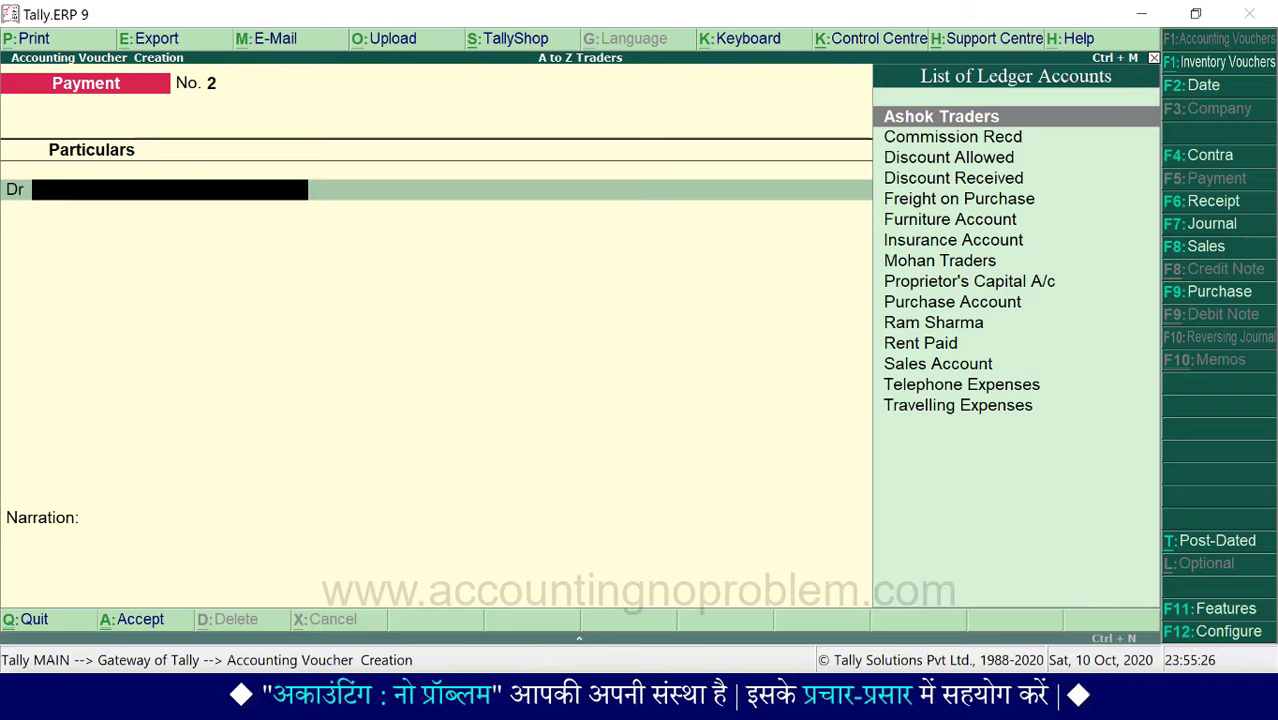
- Create and save a 'Cycle Account' ledger under Fixed Assets from within the voucher
key(alt+c)
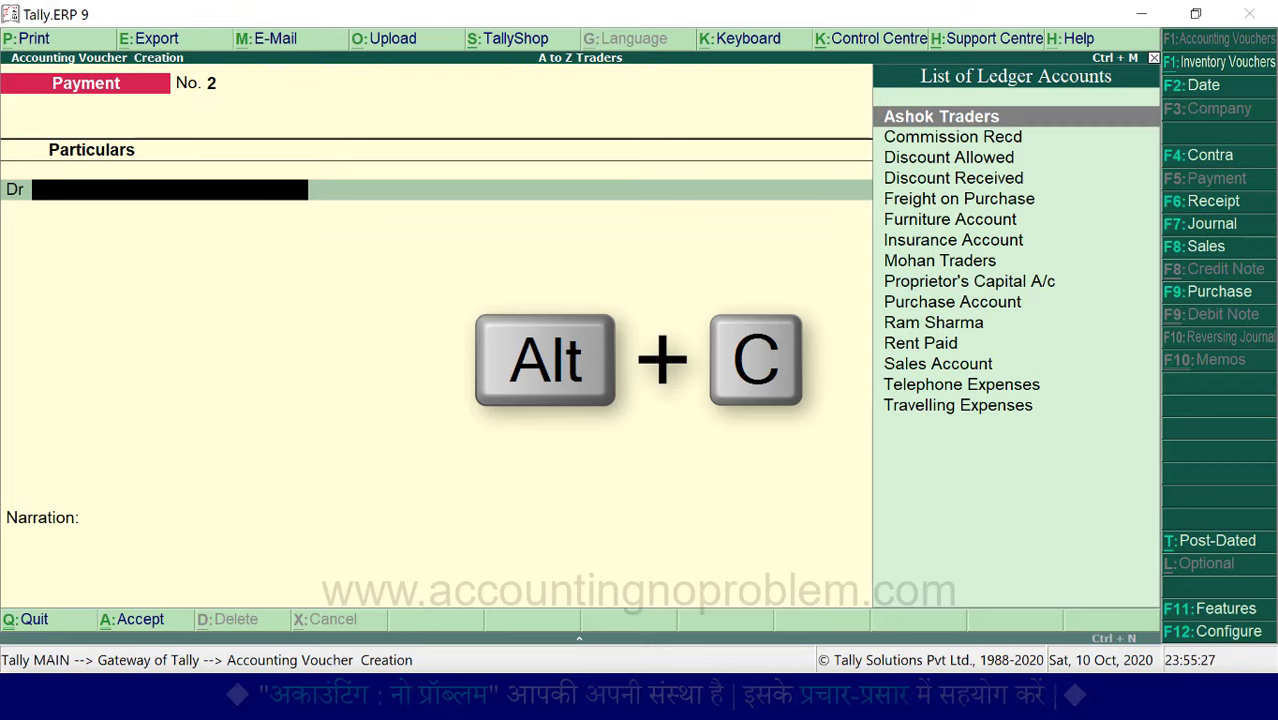
key(alt+c)
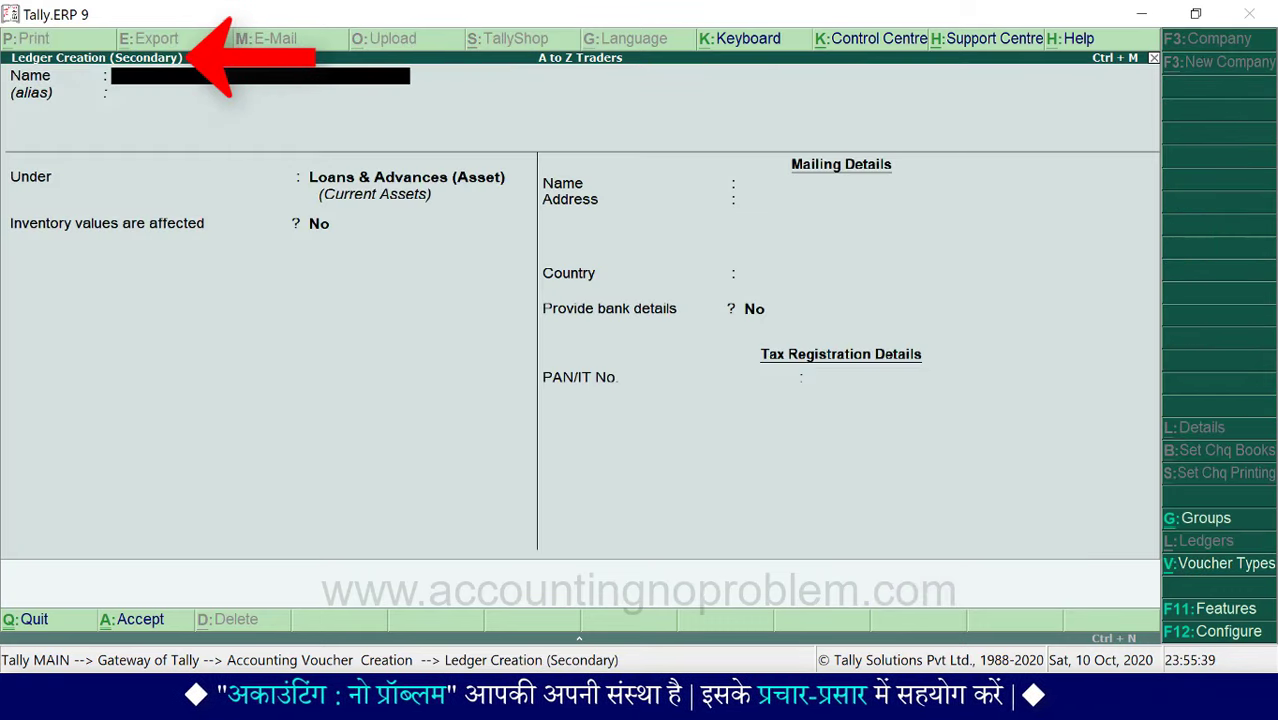
text(Cy)
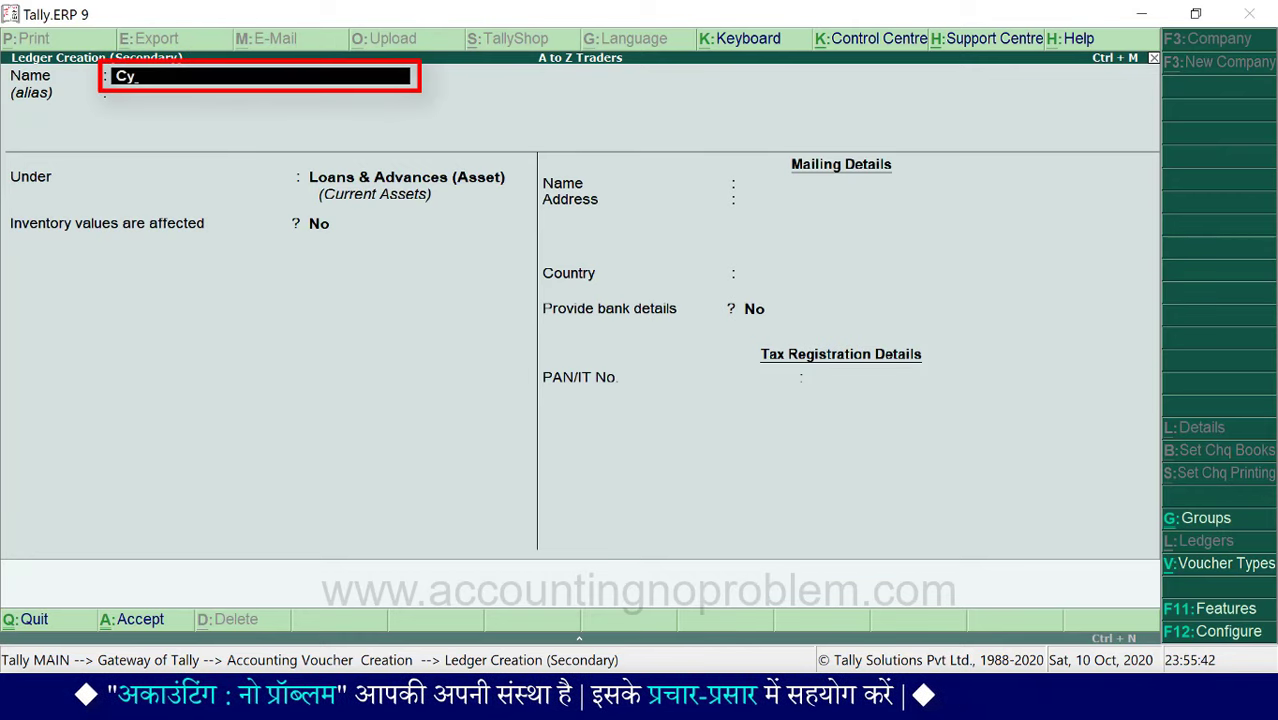
text(cle Account)
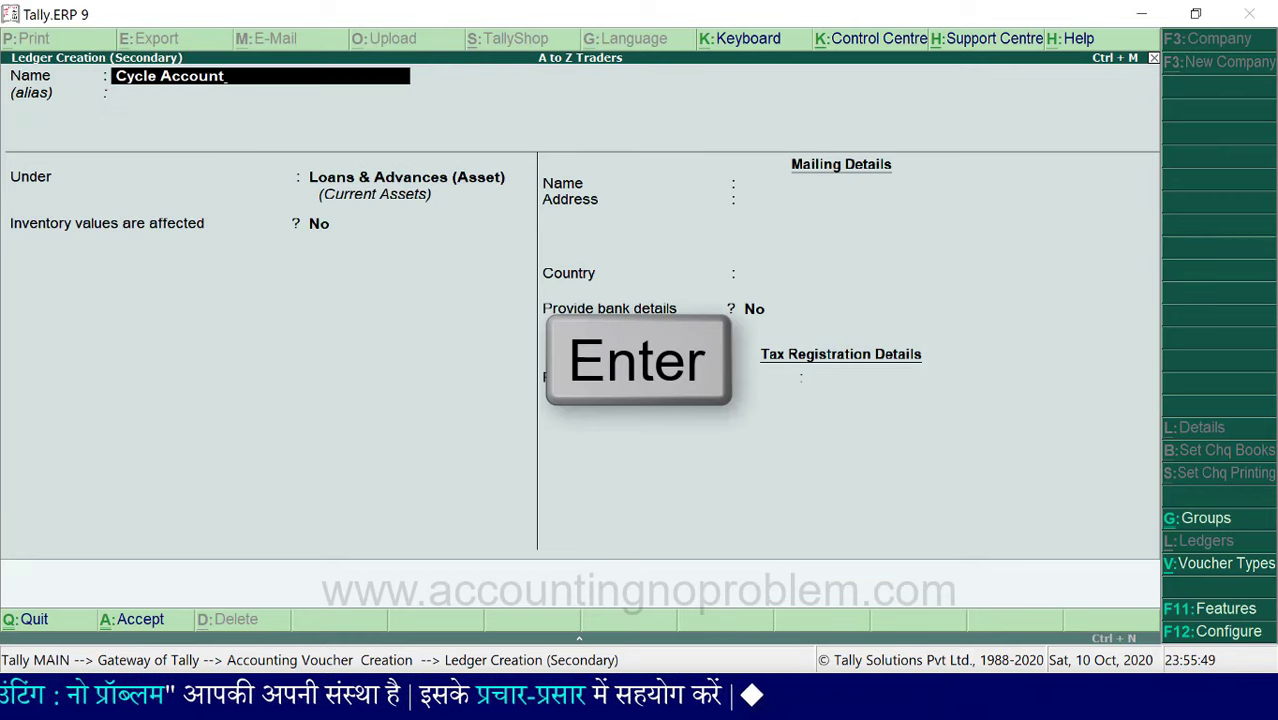
key(Return)
key(Return)
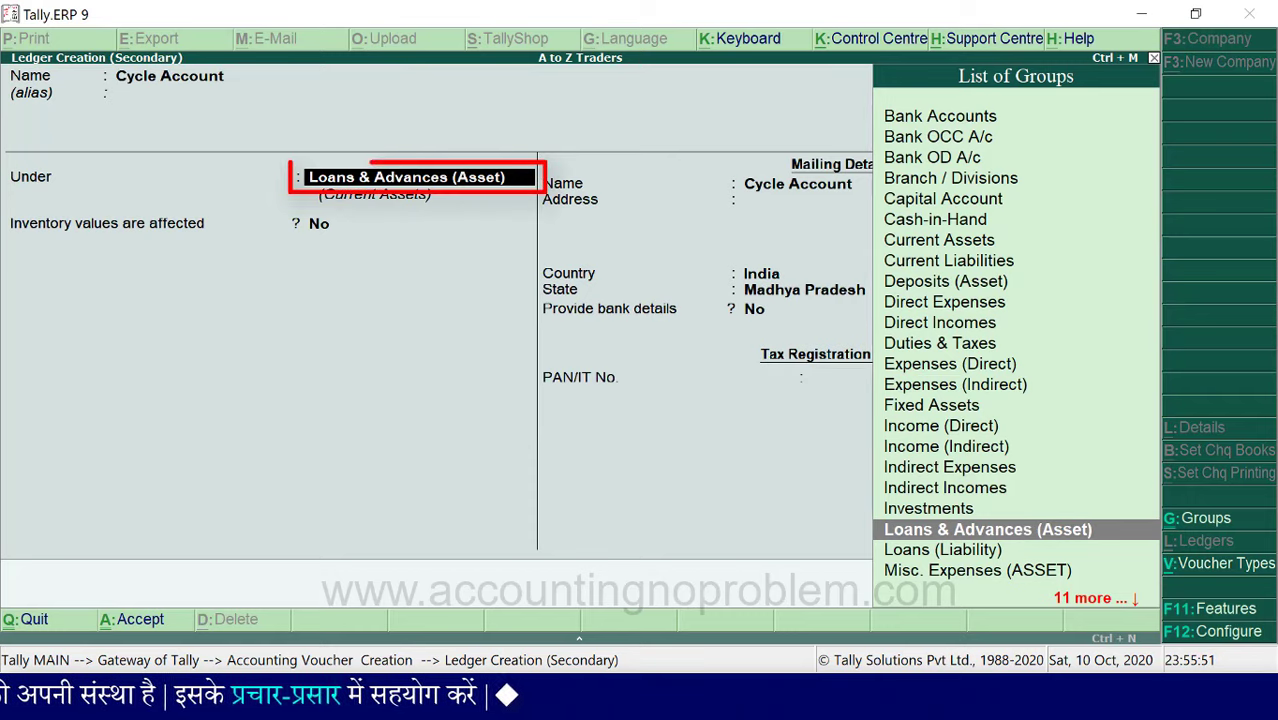
text(Fi)
key(Return)
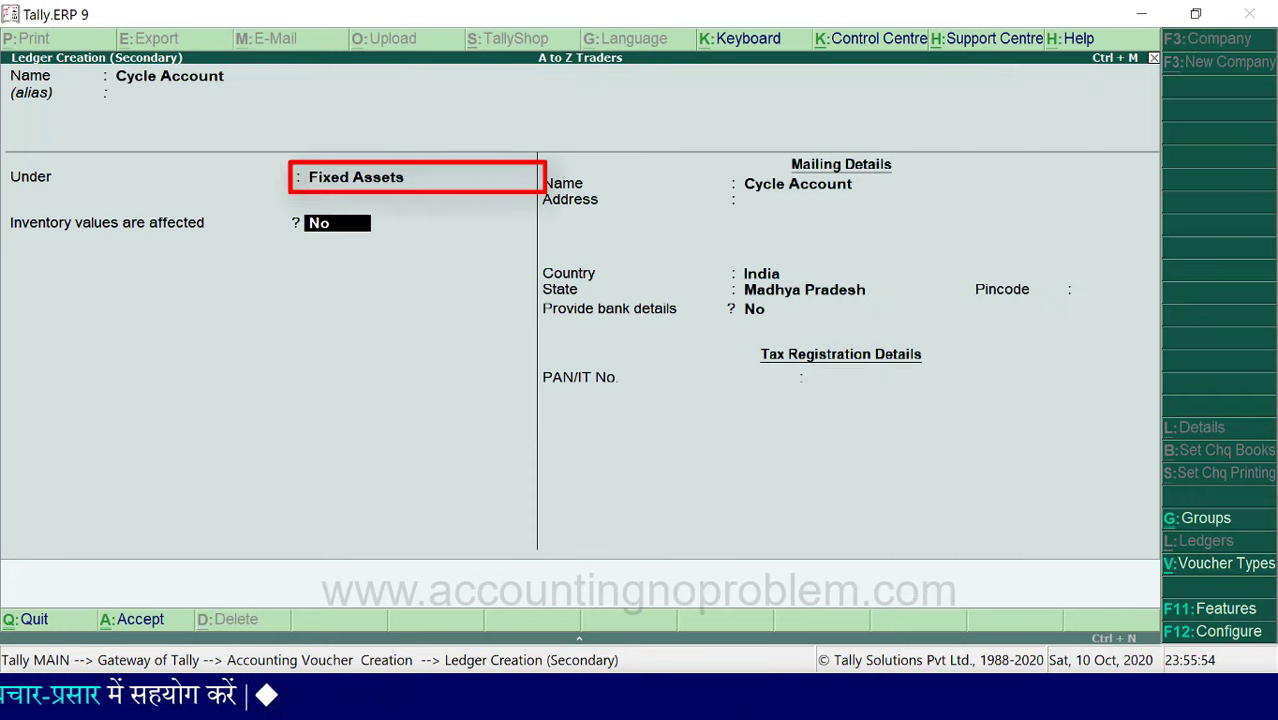
key(ctrl+a)
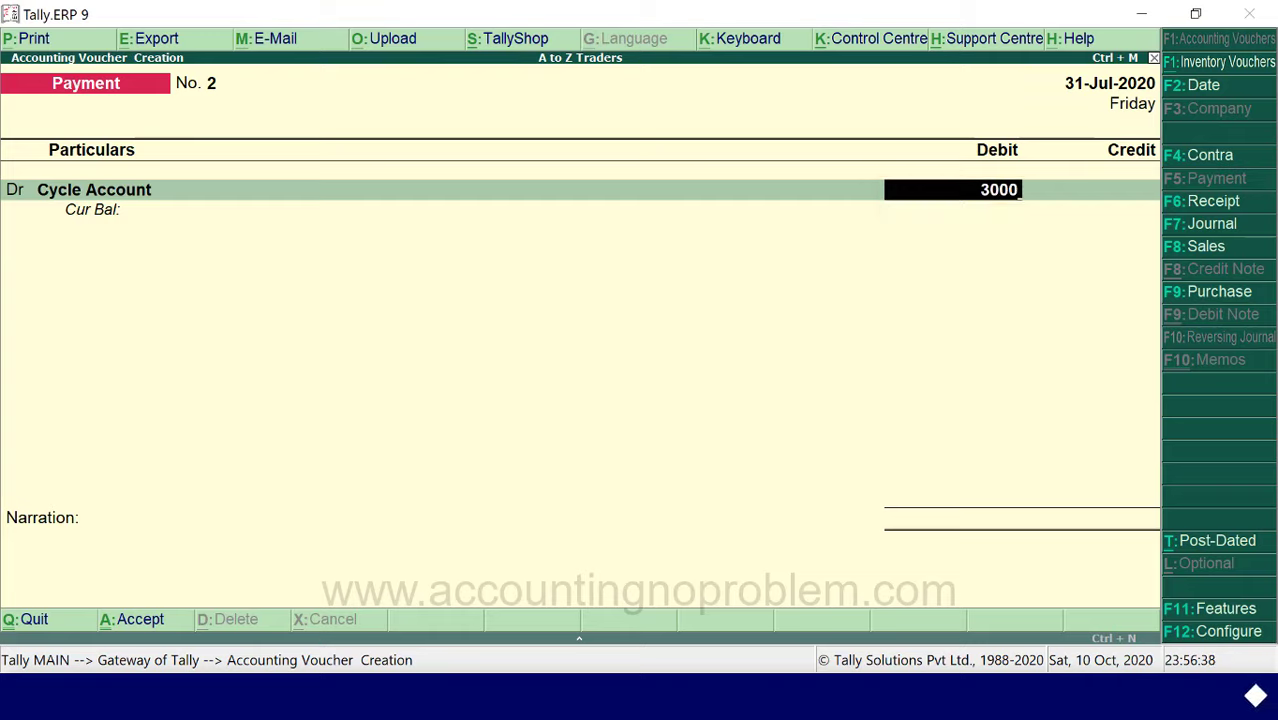
- Debit Cycle Account 3,000 and credit State Bank of India 3,000.00
key(Return)
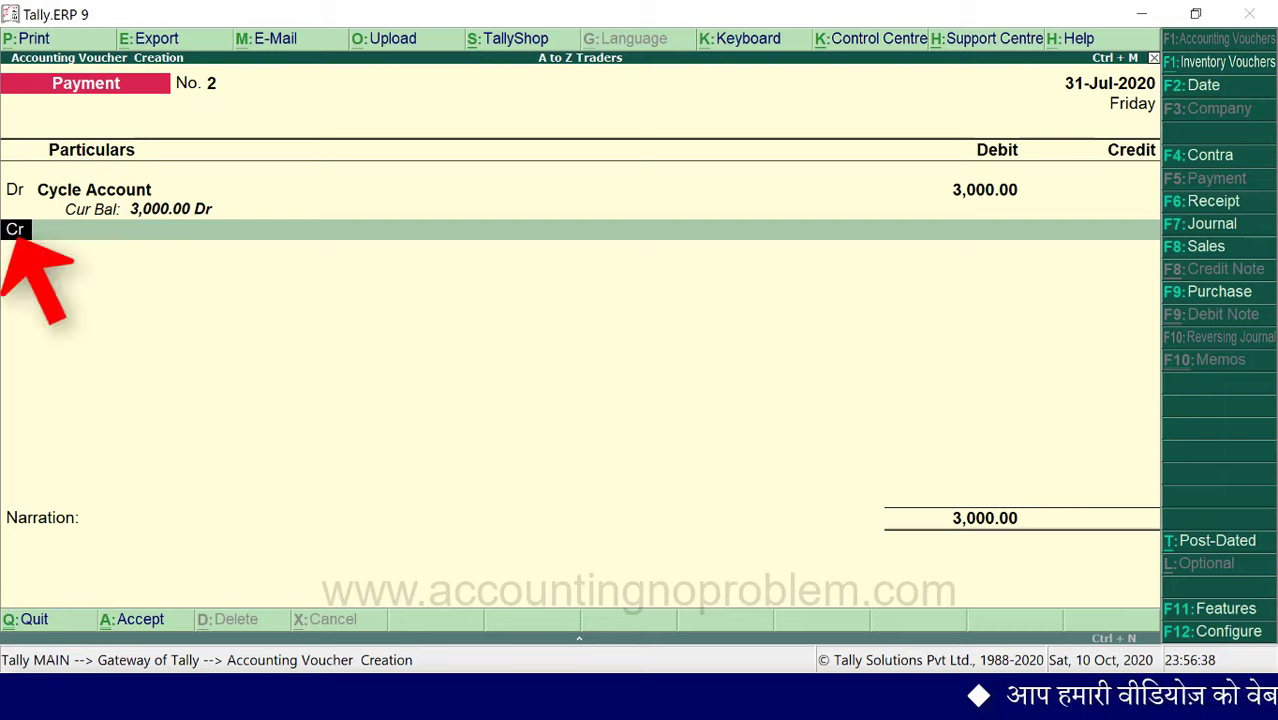
key(Return)
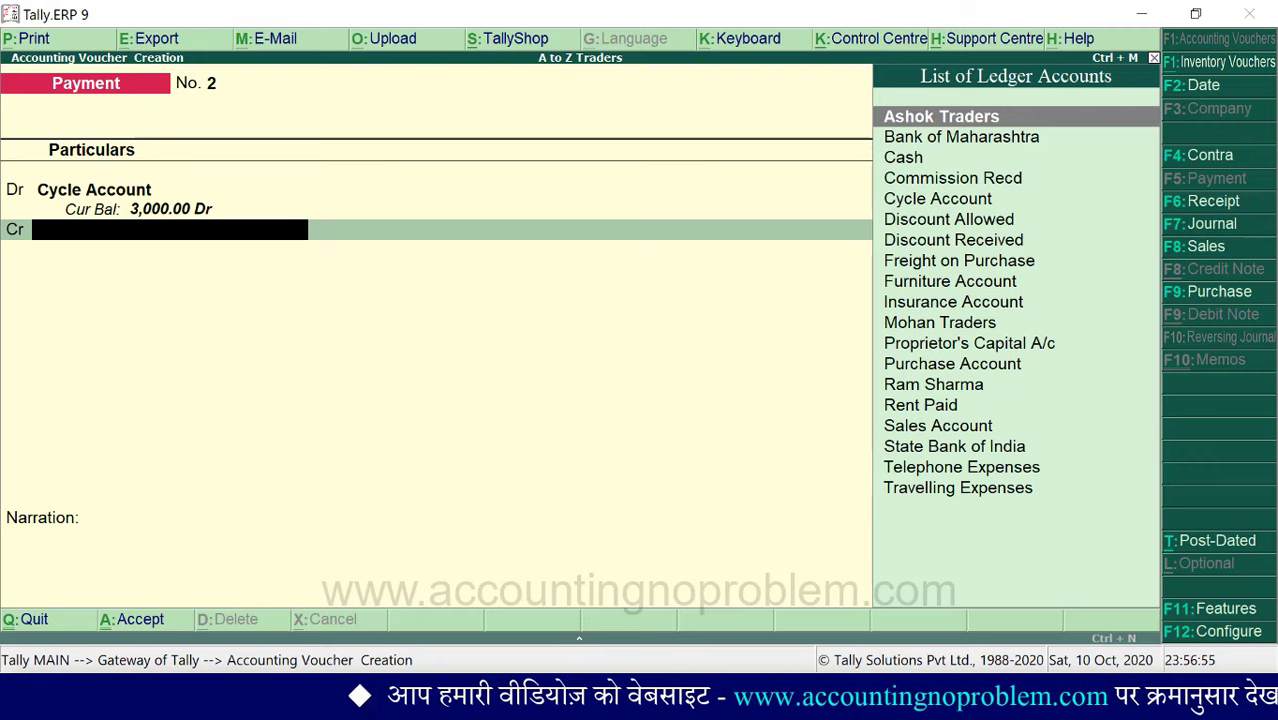
text(S)
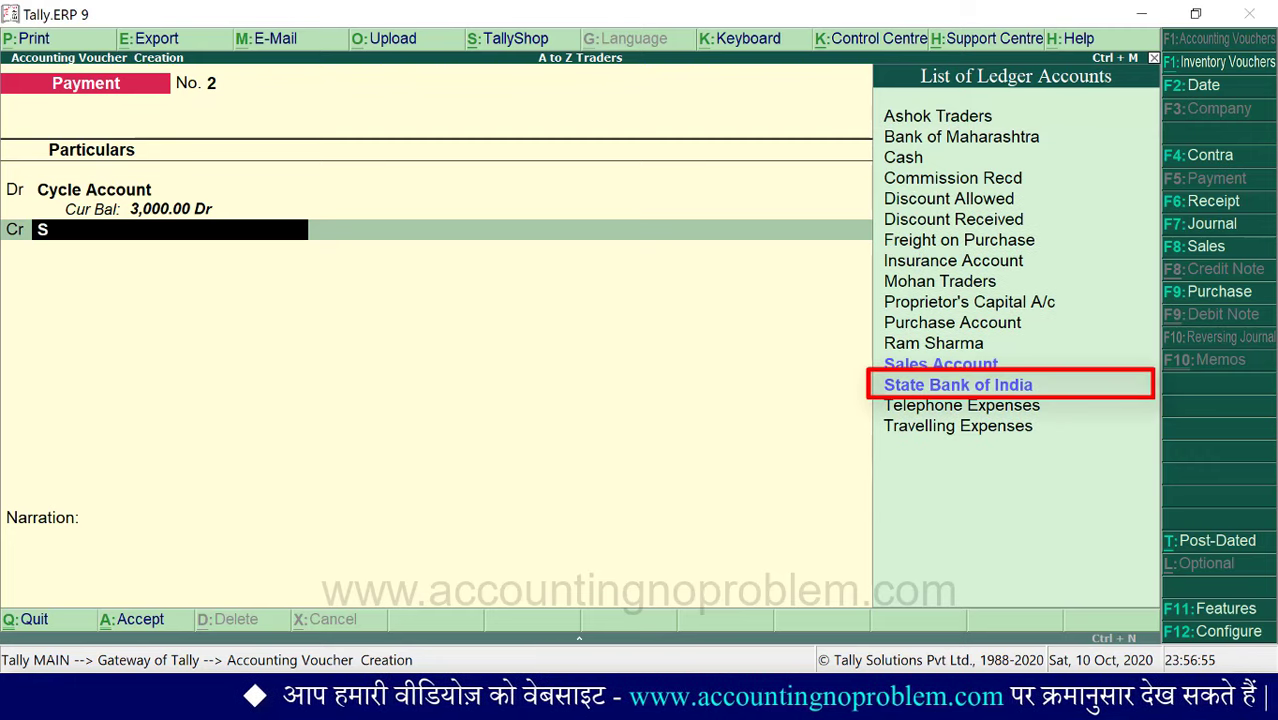
key(Return)
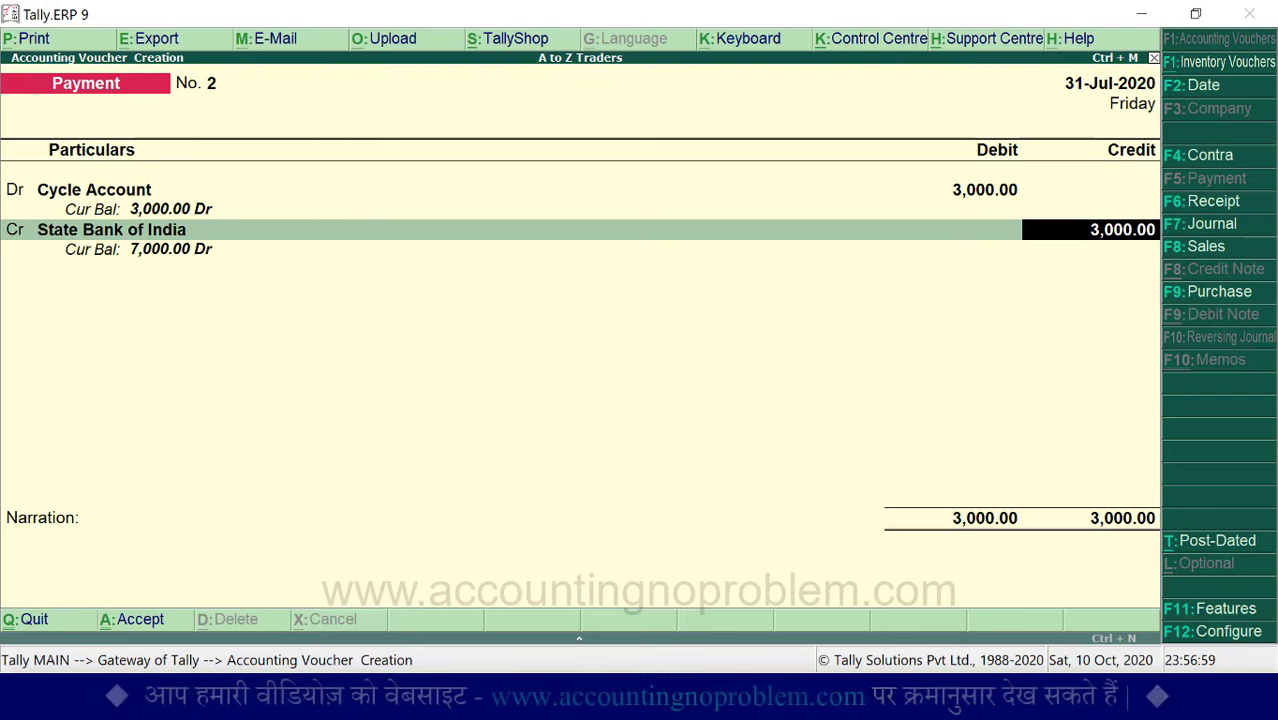
key(Return)
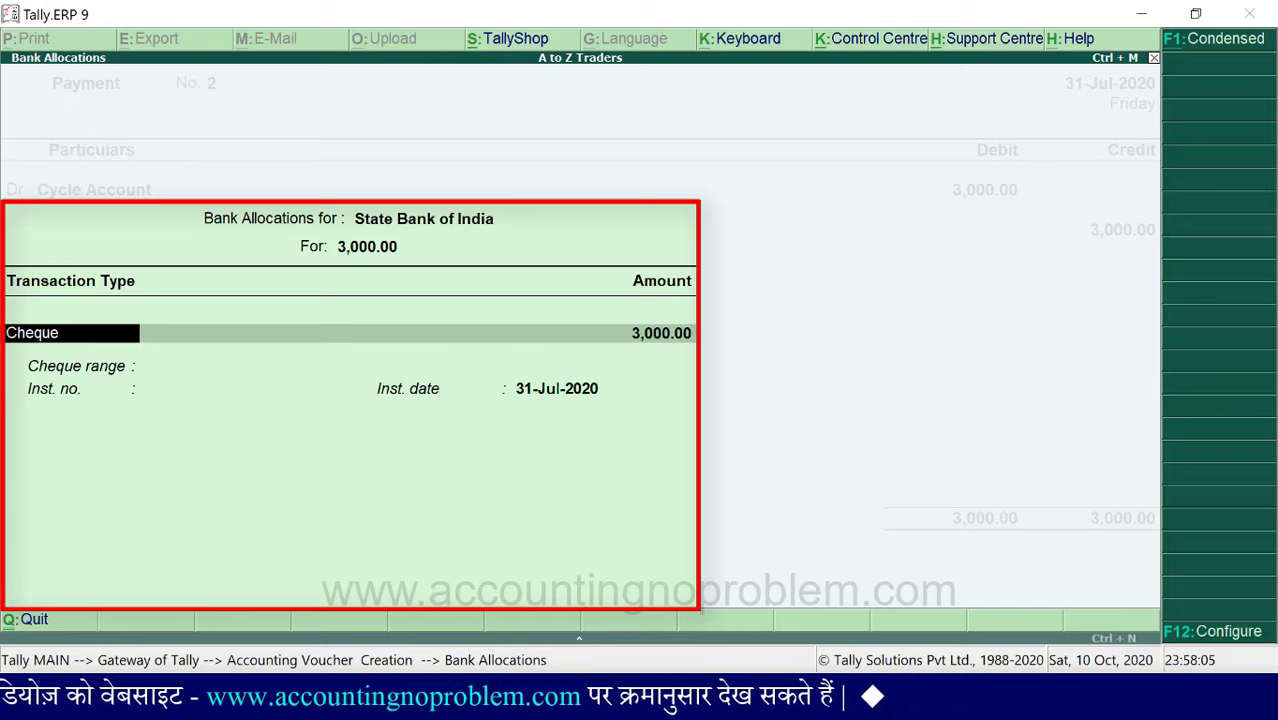
- Record a Cheque allocation with instrument no. 12455 dated 31-Jul-2020
key(Return)
key(Return)
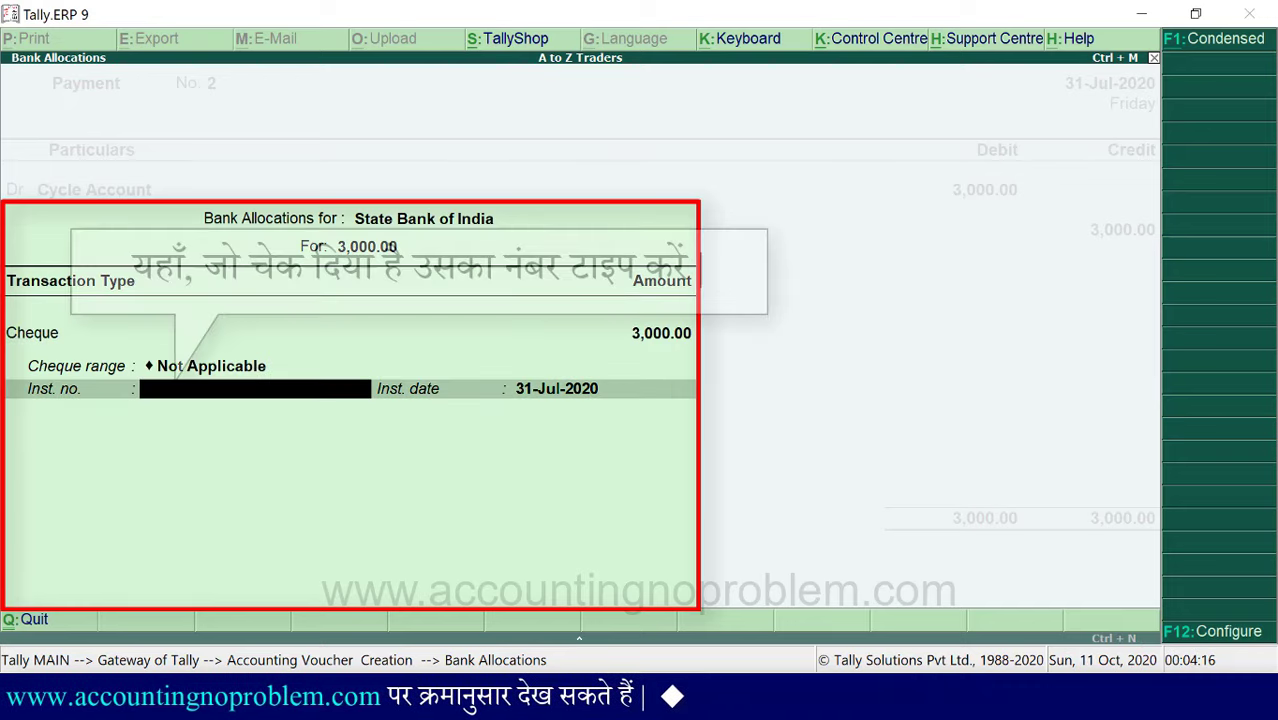
text(12455)
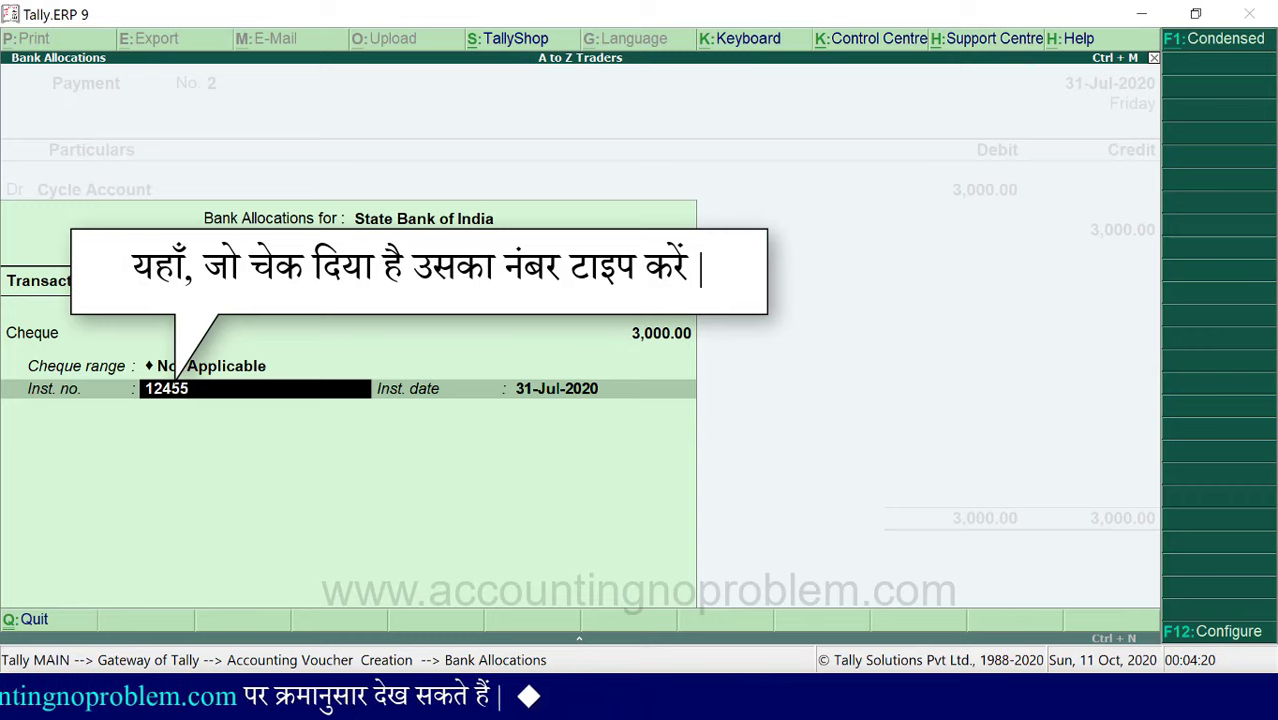
key(Return)
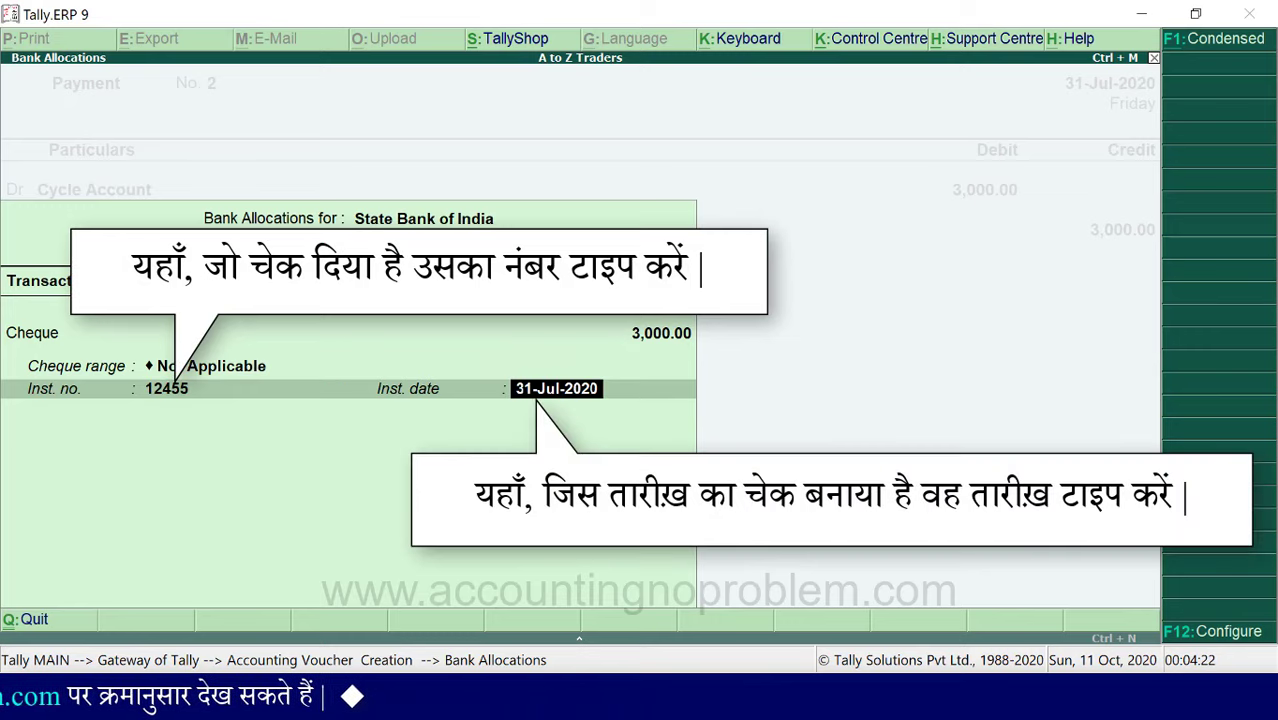
key(Return)
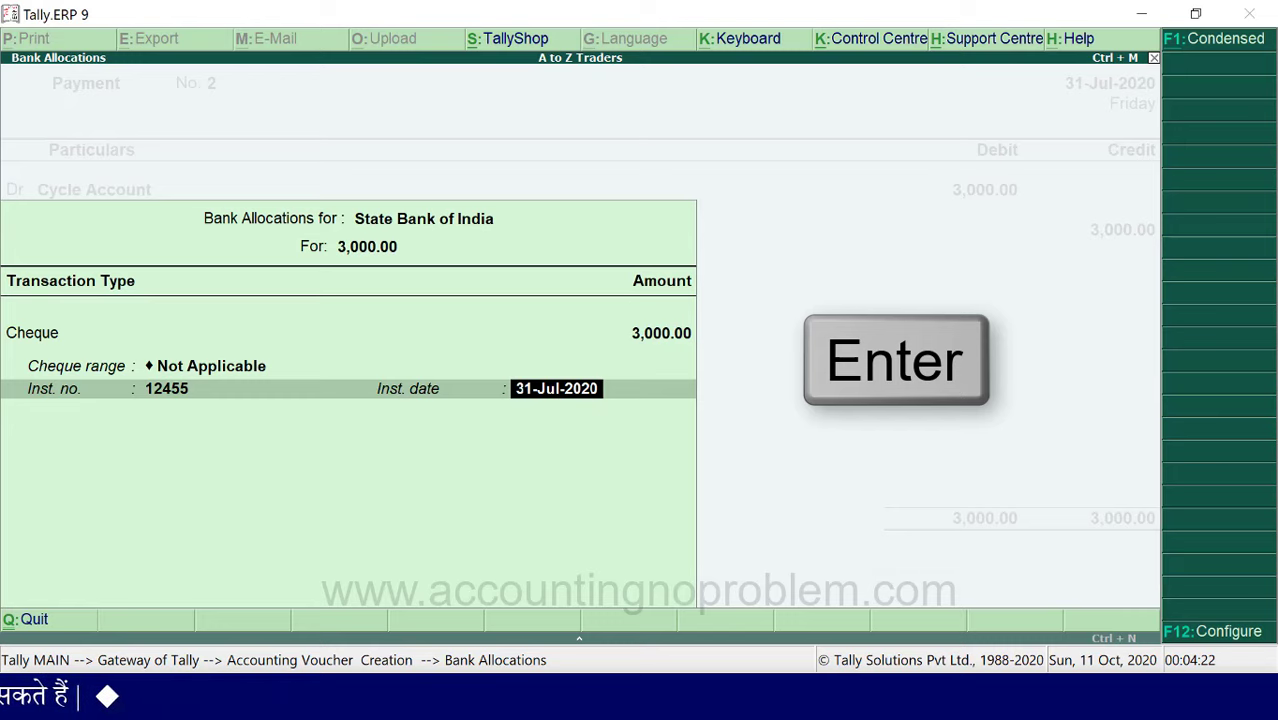
key(Return)
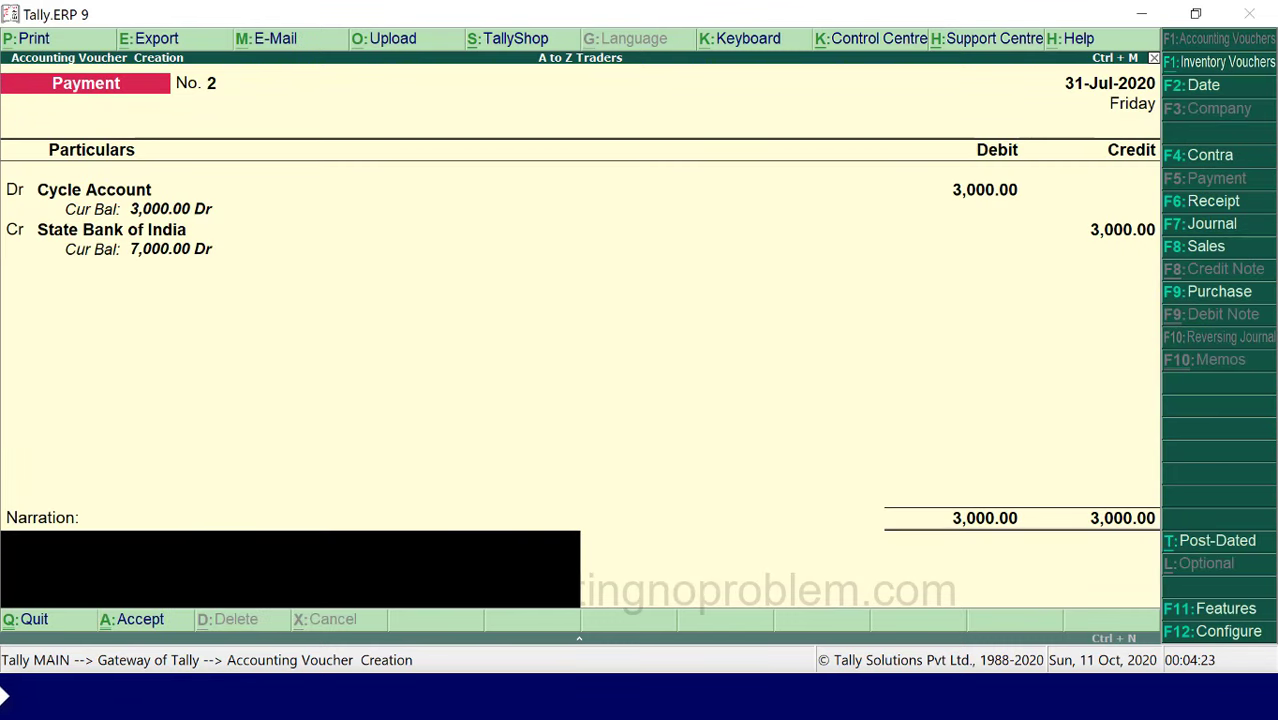
- Enter narration 'Being Rs.3,000 paid towards purchase of cycle, vide State Bank of India cheque…' and accept voucher No. 2
text(Being Rs.3,000 paid toward)
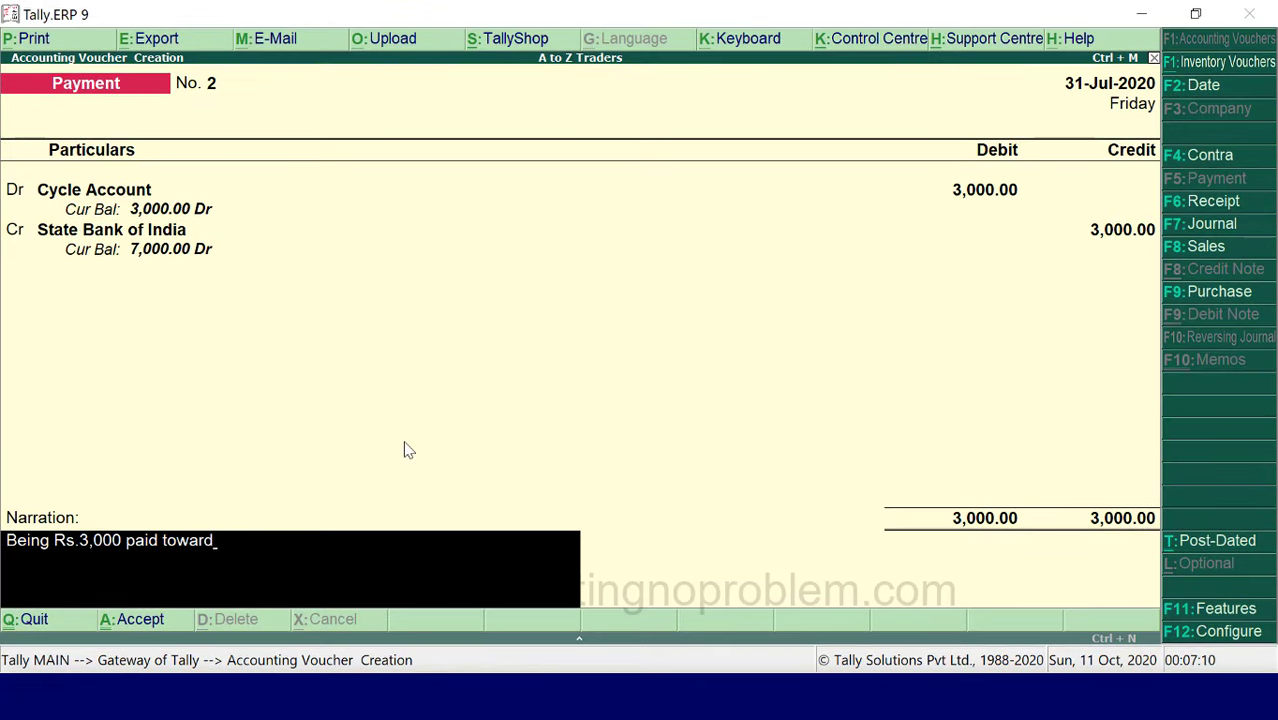
text(s purchase of cycle, vi)
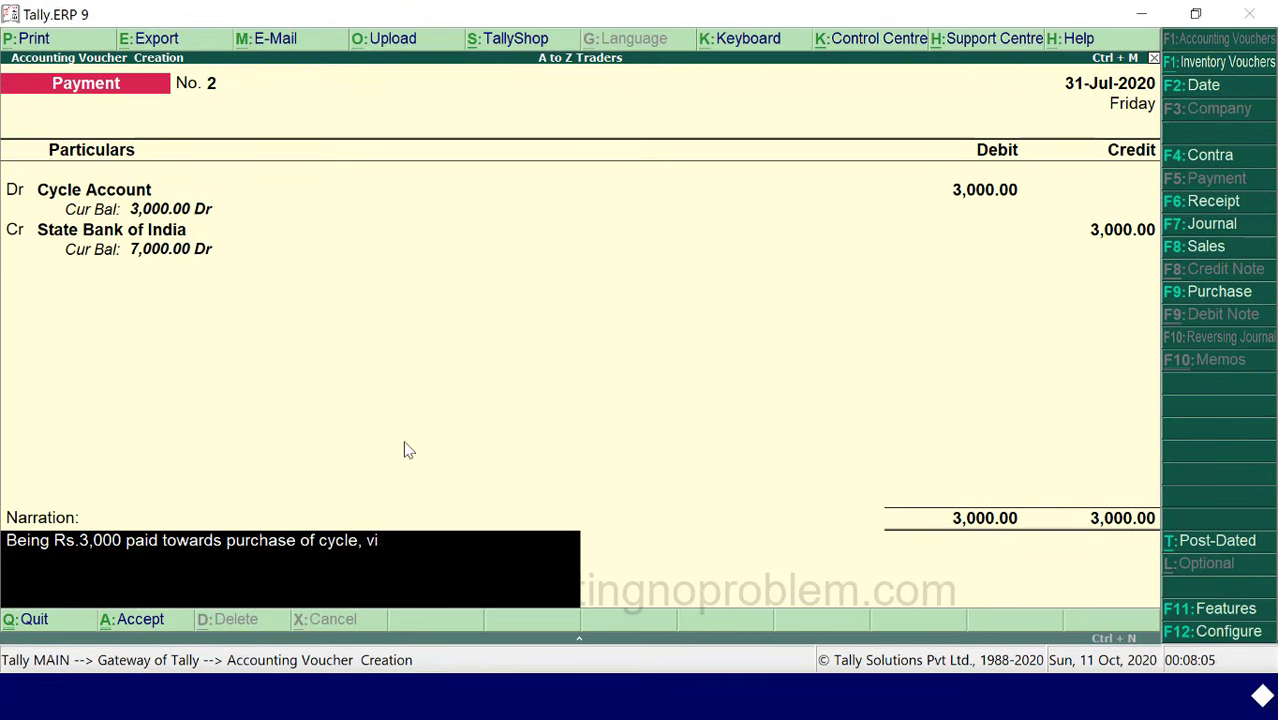
text(de State Bank )
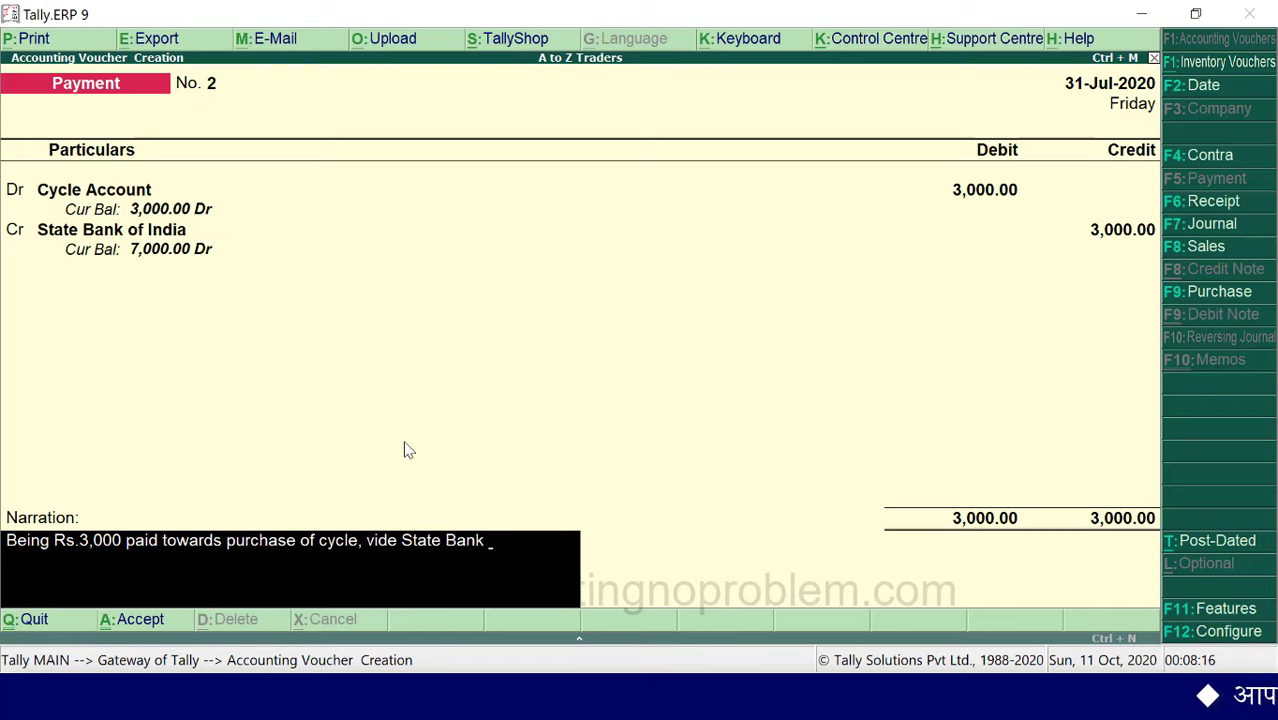
text(of India cheque no)
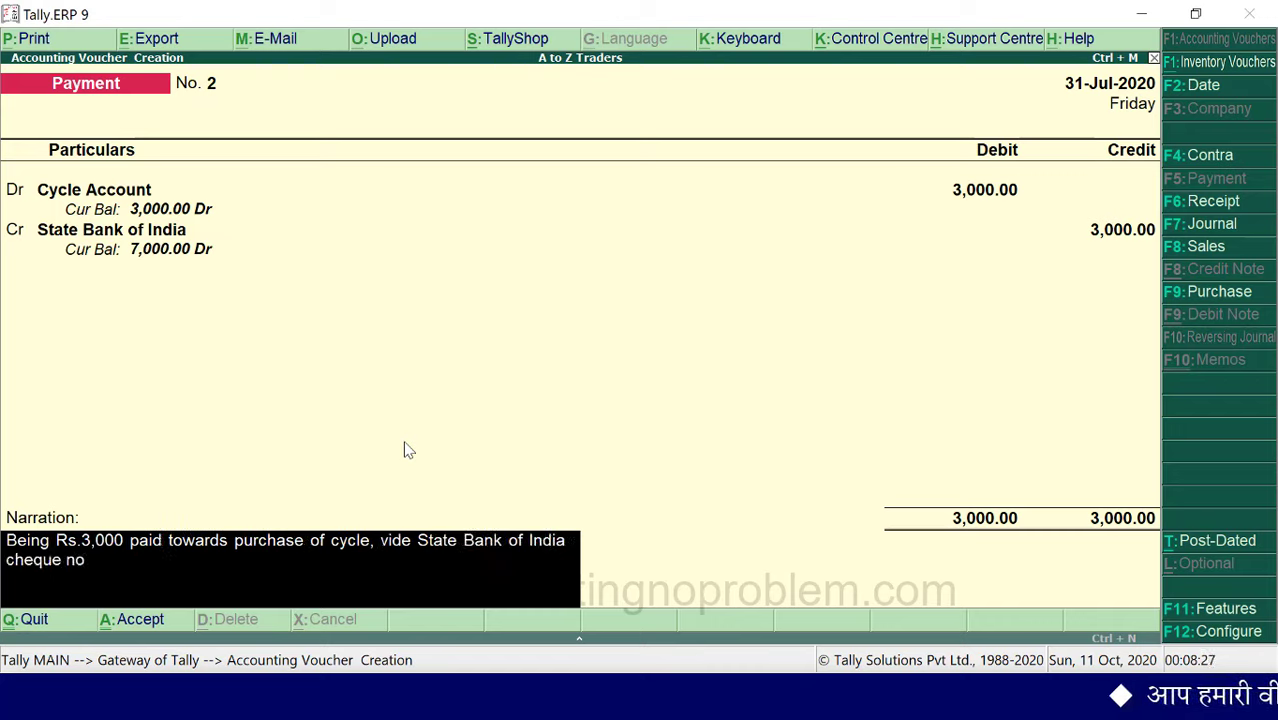
text(. 12455 .)
key(Return)
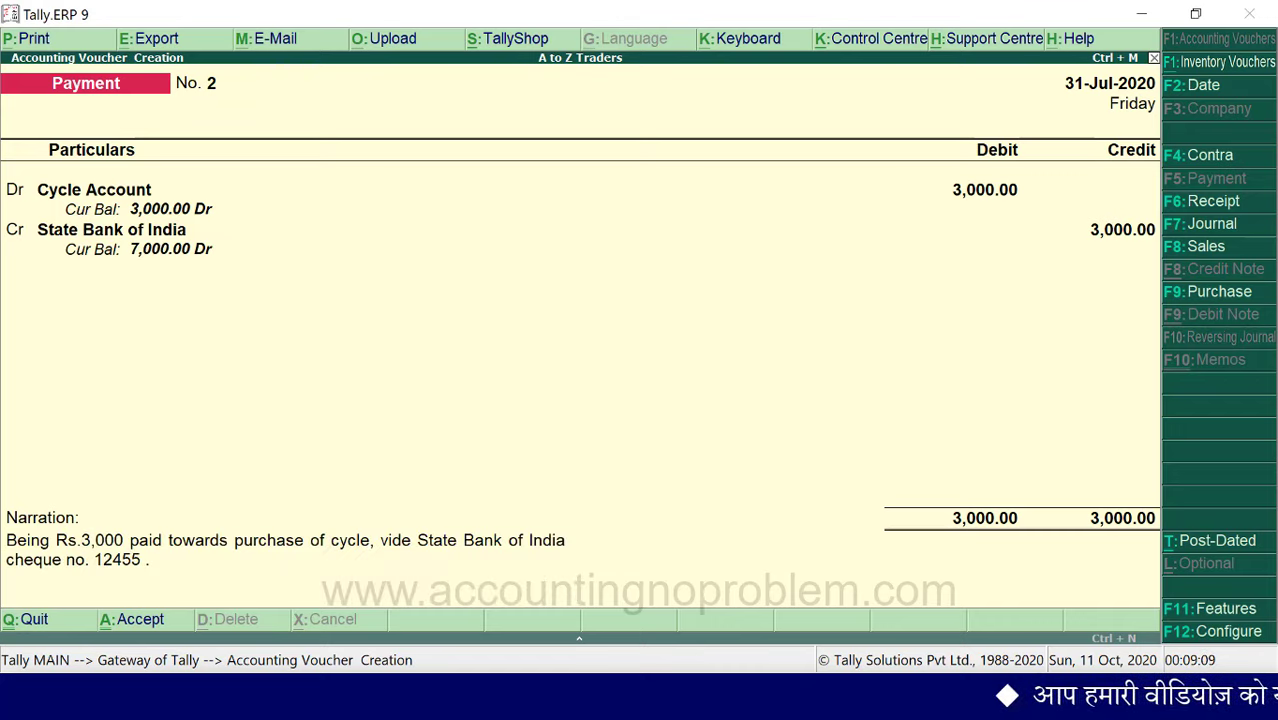
key(Return)
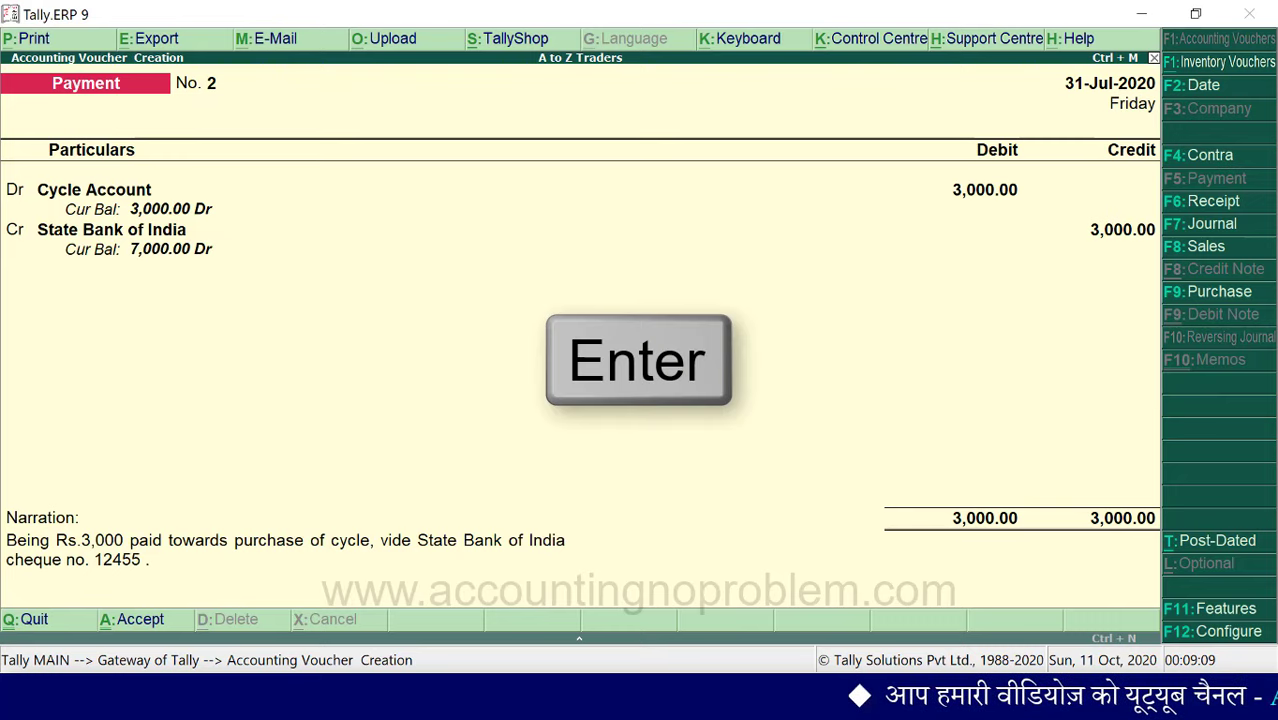
key(Return)
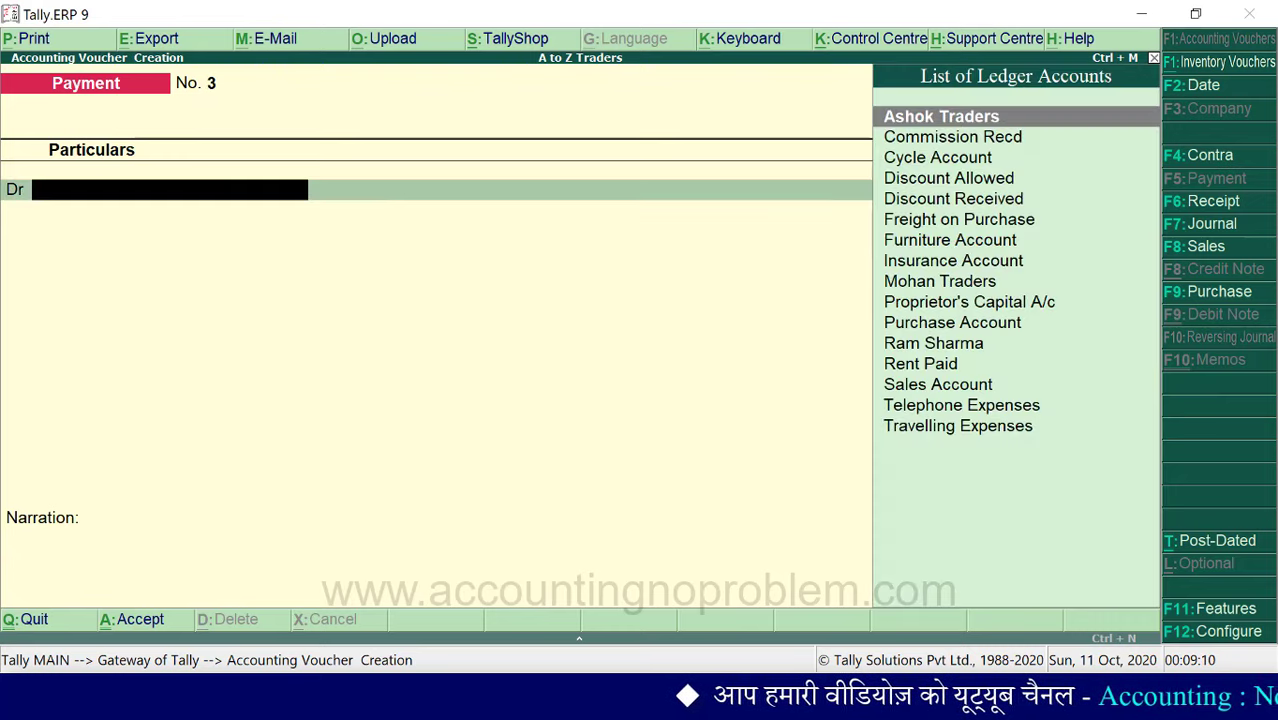